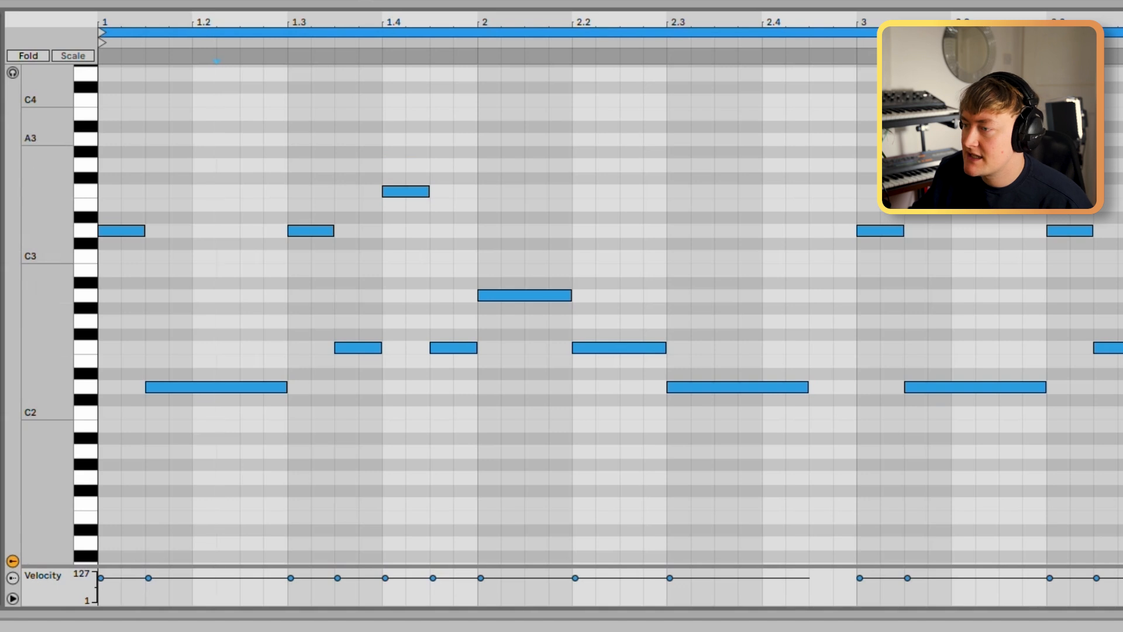
Try lowering the first bar's D3 and F3 notes by an octave to D2 and F2, and play the bassline
drag(47, 276, 58, 276)
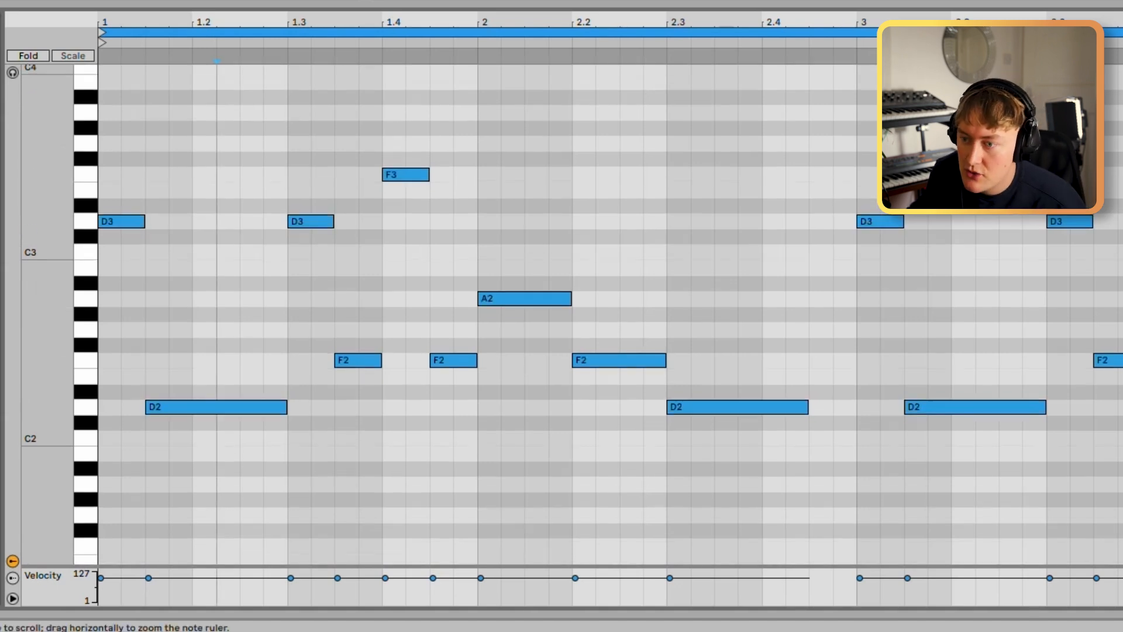
drag(122, 222, 121, 407)
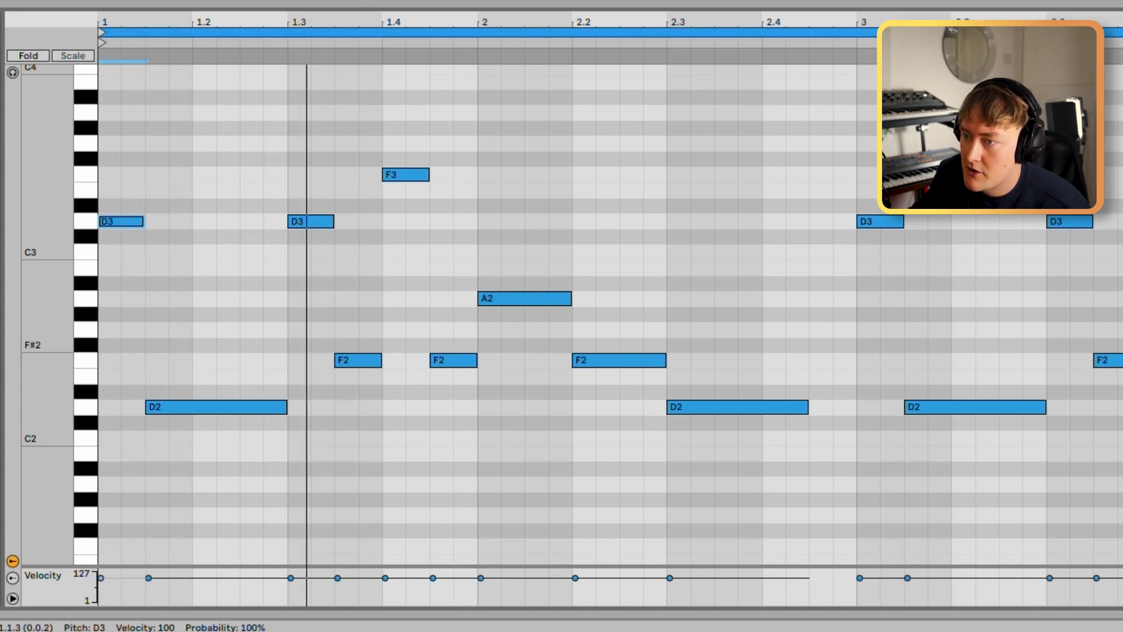
key(space)
click(387, 360)
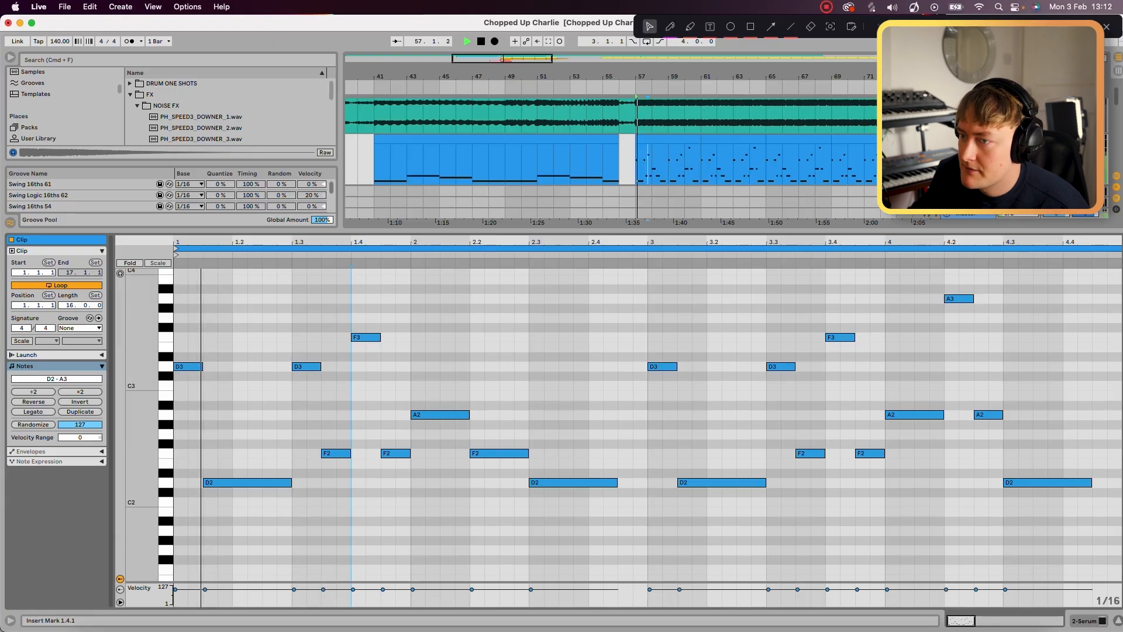
key(space)
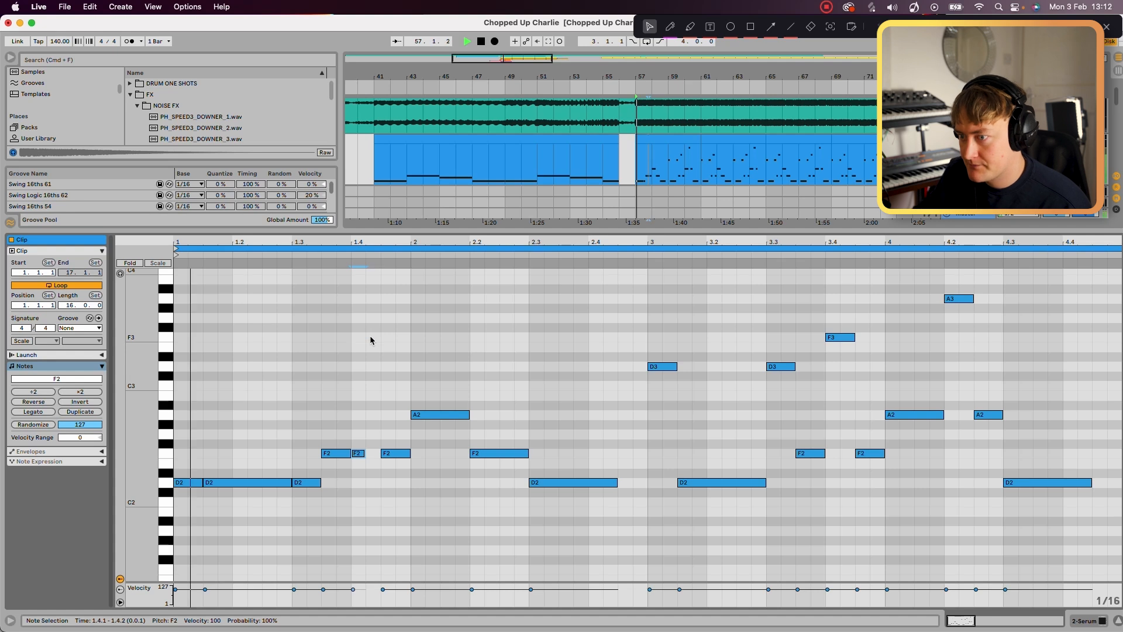
key(space)
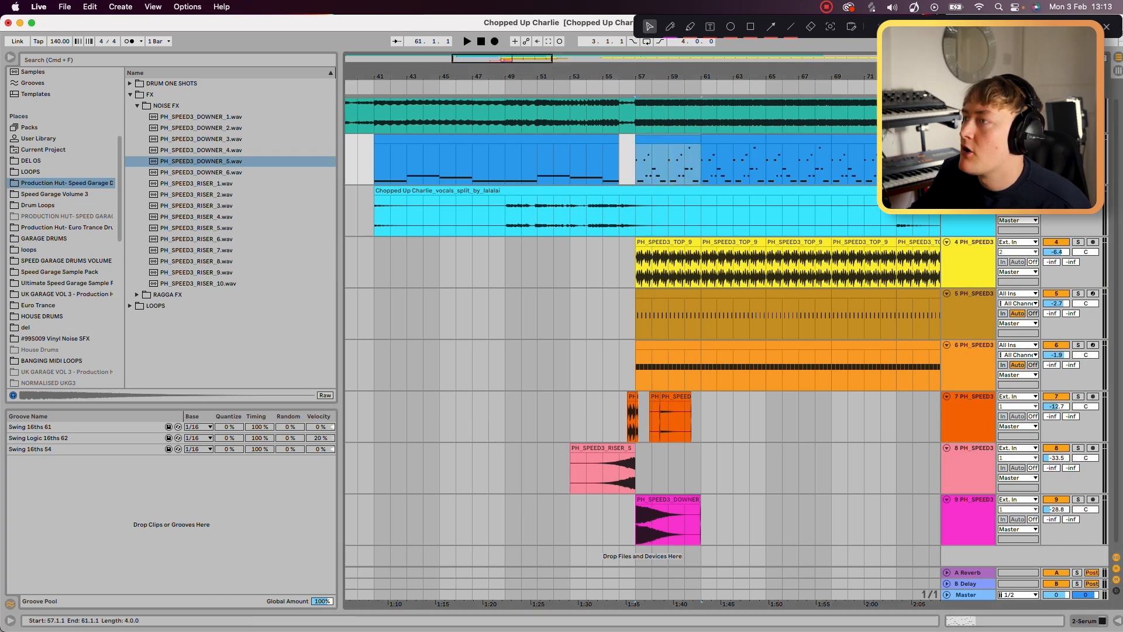
Open the bassline clip with its original notes, select the first bar's D3 and F3 notes, and play the pattern
double_click(668, 139)
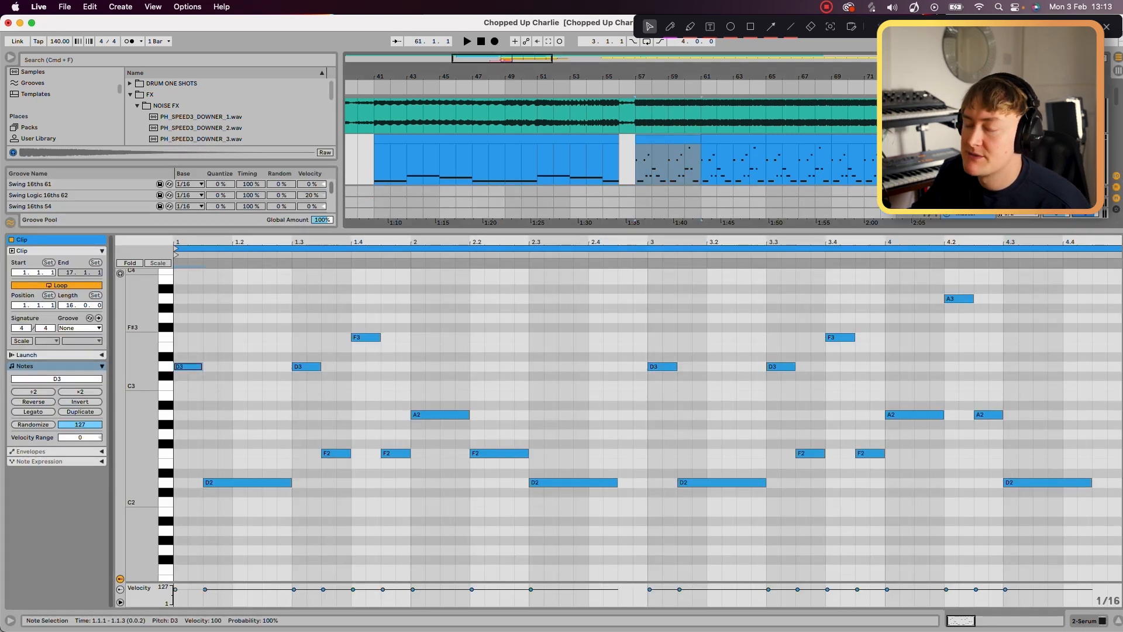
drag(195, 319, 412, 373)
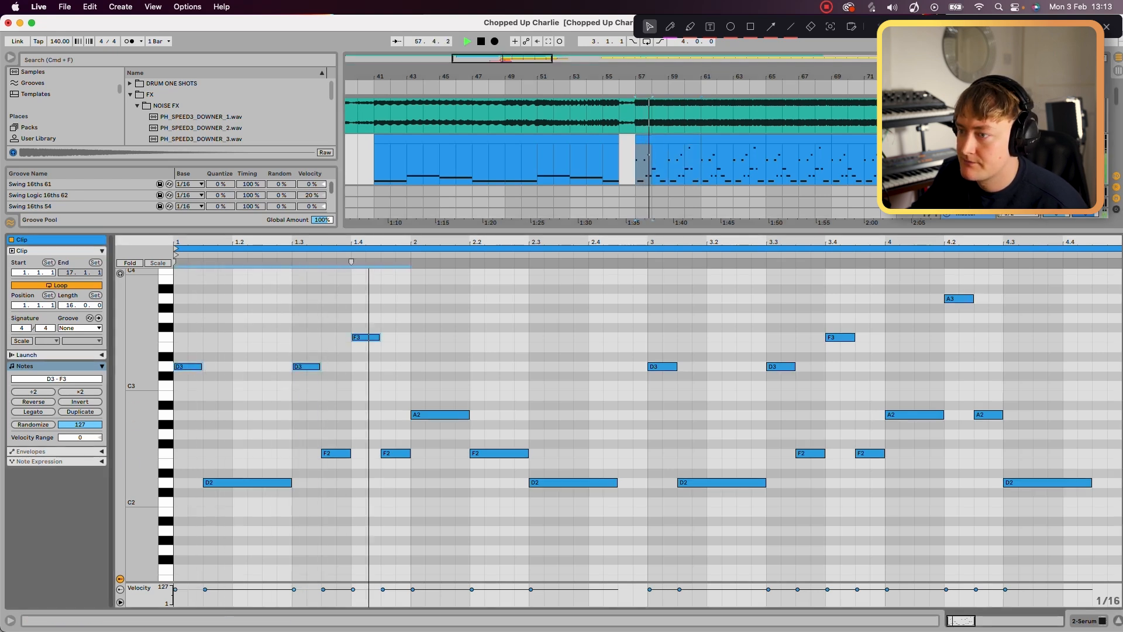
key(space)
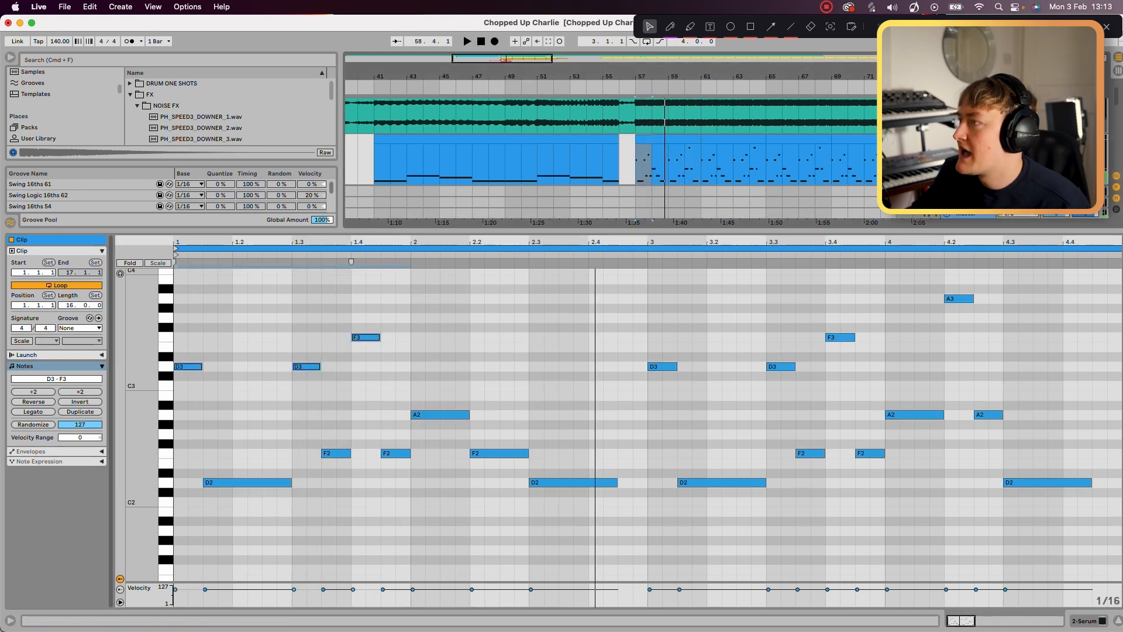
Audition the Serum presets Reese- Craving 4 U, Dark and Moody, and Euphoria on the bassline, and unsolo the Serum track
key(shift+Tab)
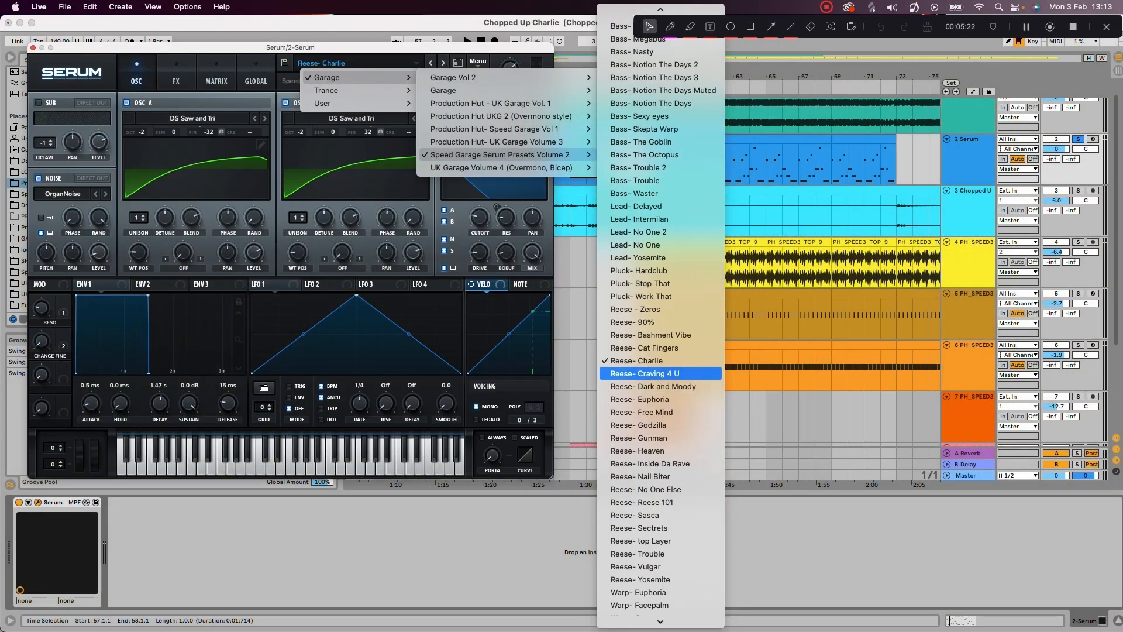
click(645, 374)
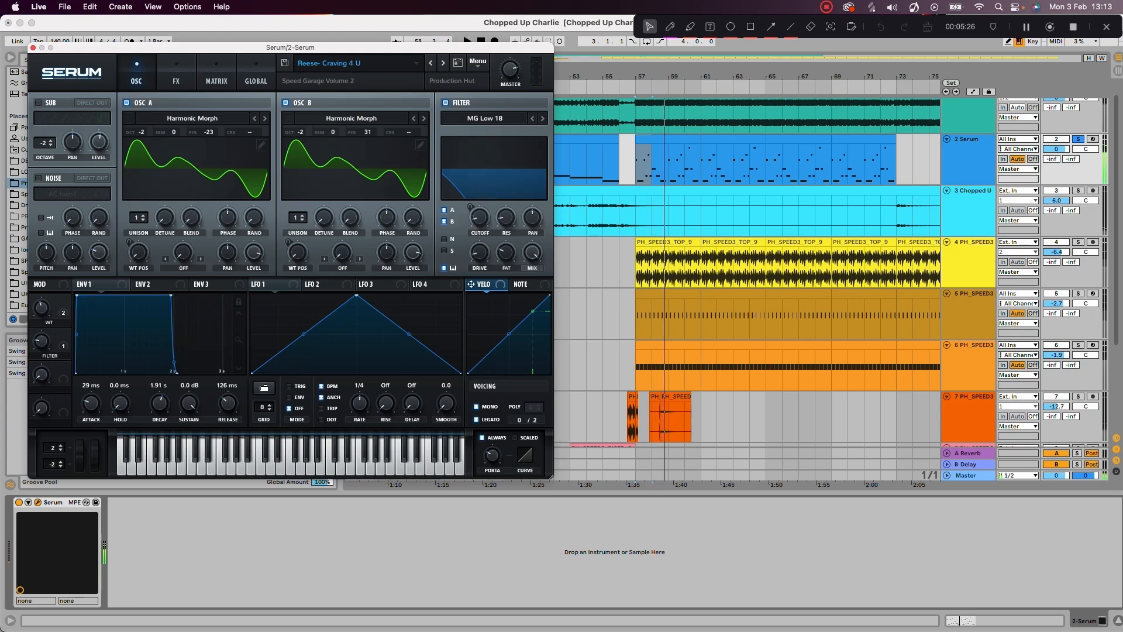
click(1078, 139)
click(443, 63)
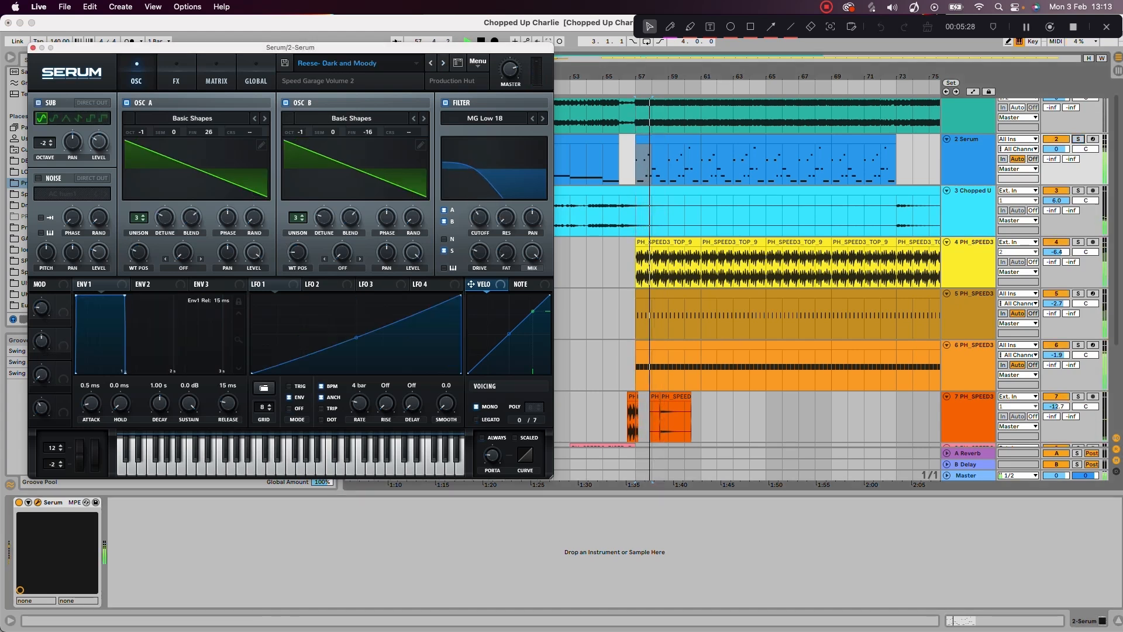
click(442, 65)
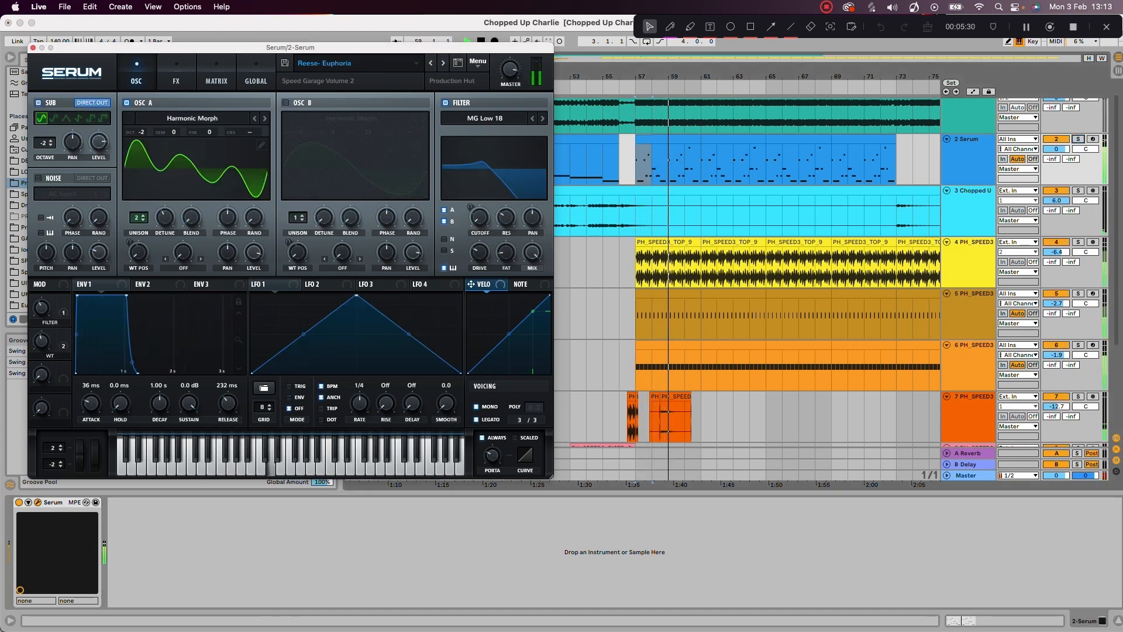
Set the Serum track volume to -6.7 while advancing through the Reese presets to Gunman
click(443, 63)
drag(1056, 149, 1056, 164)
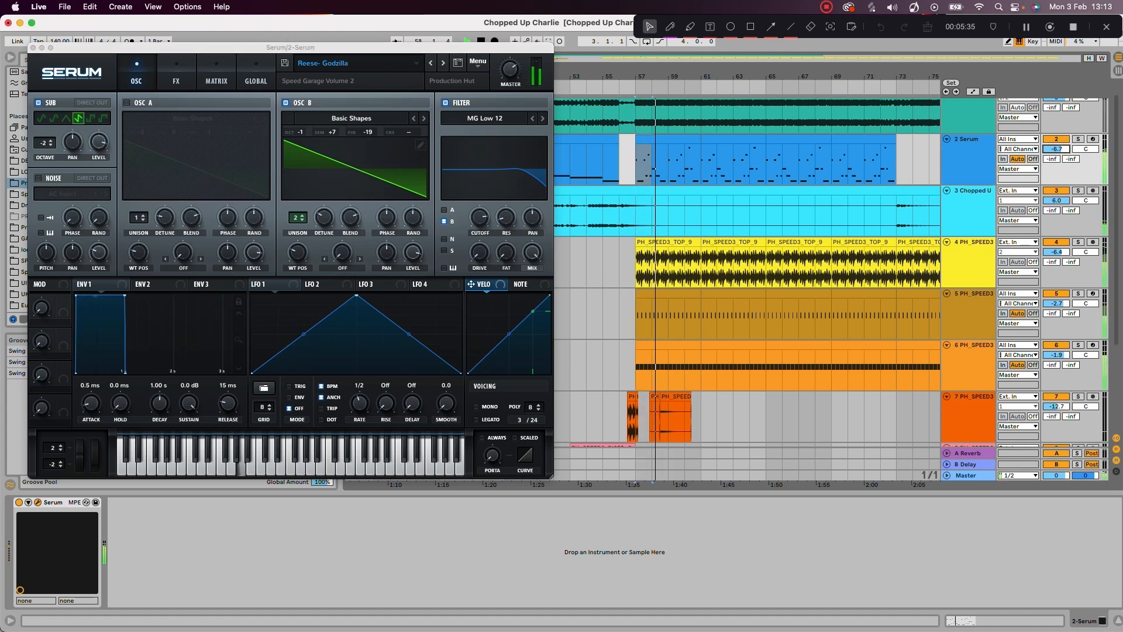
click(442, 63)
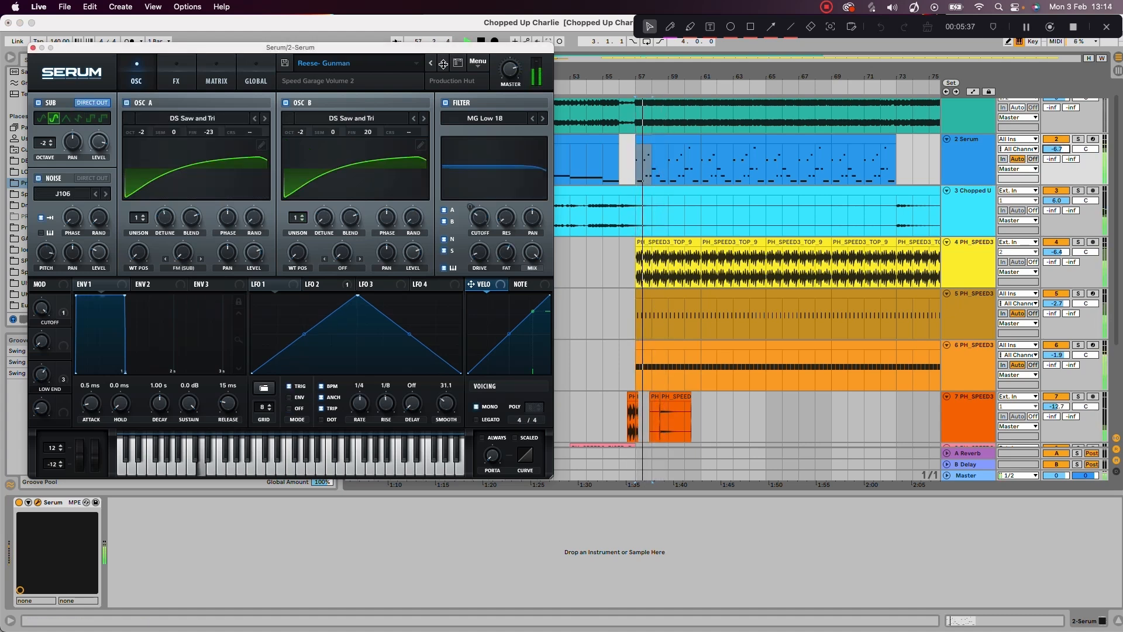
Play the bass part before the drop from bars 53 and 51, and try the Reese- Heaven preset on it
click(572, 172)
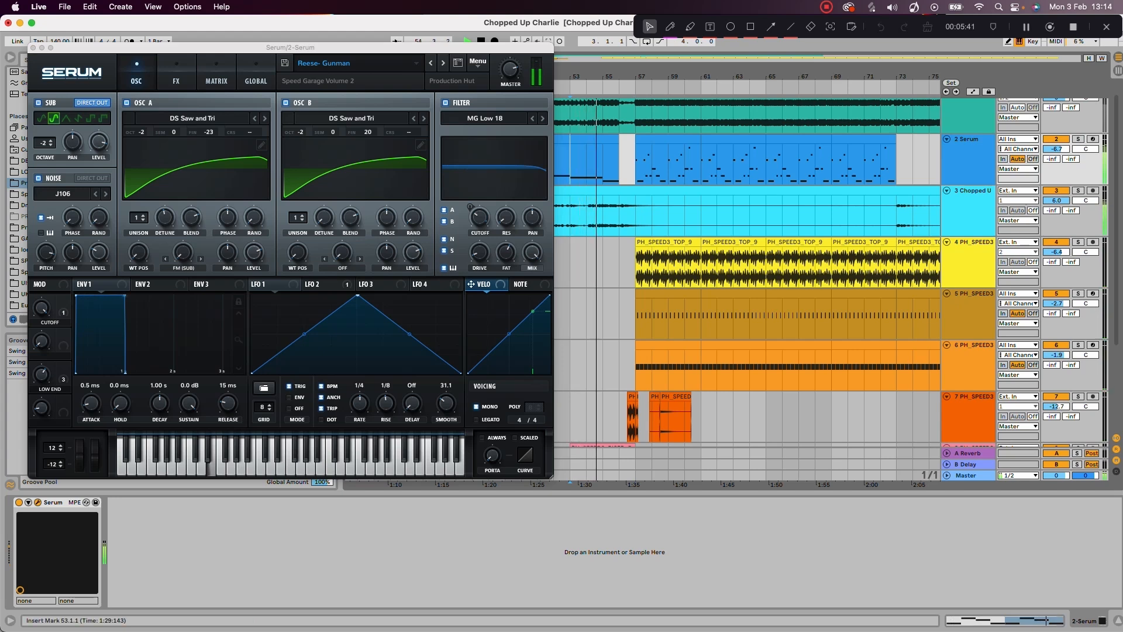
key(Left)
key(Left)
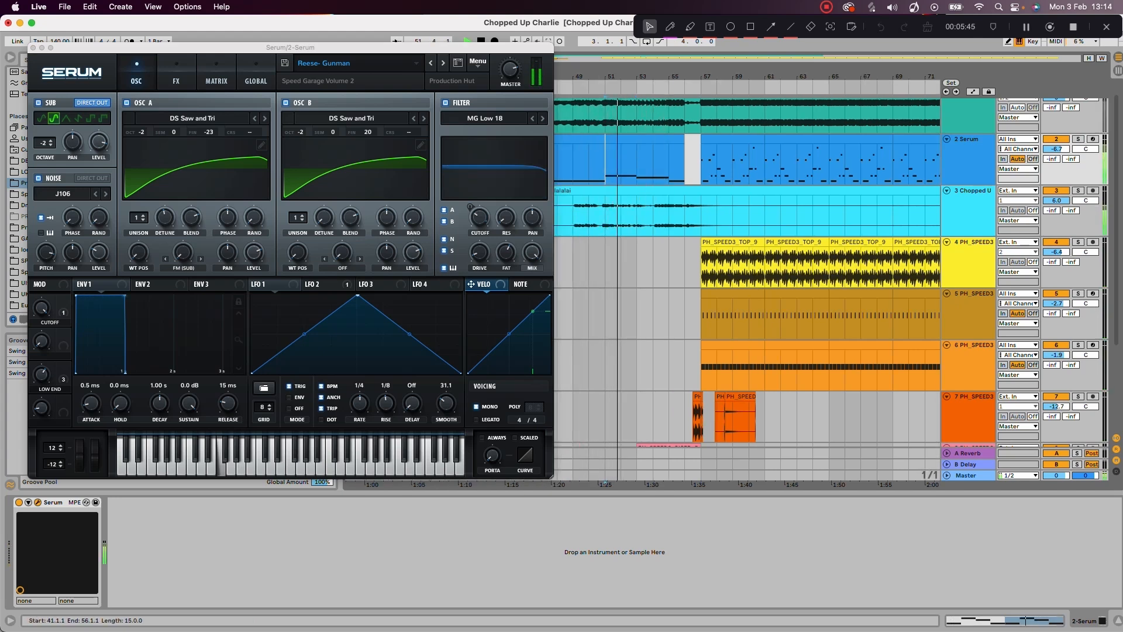
click(443, 63)
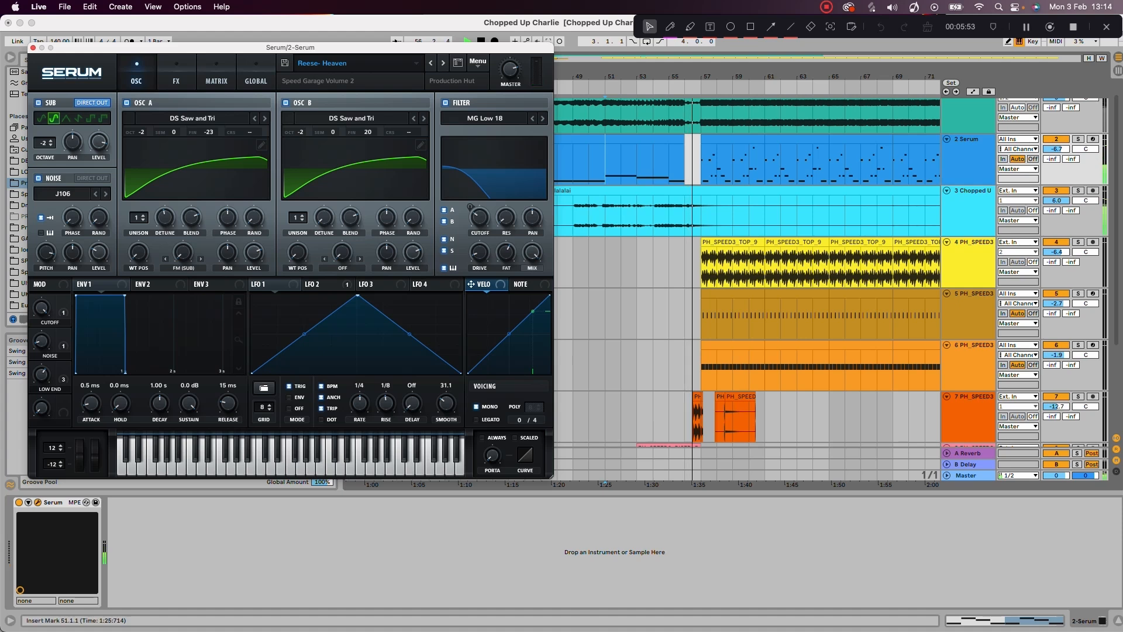
Load the Reese- Charlie preset from Speed Garage Serum Presets Volume 2
click(368, 63)
mouse_move(375, 77)
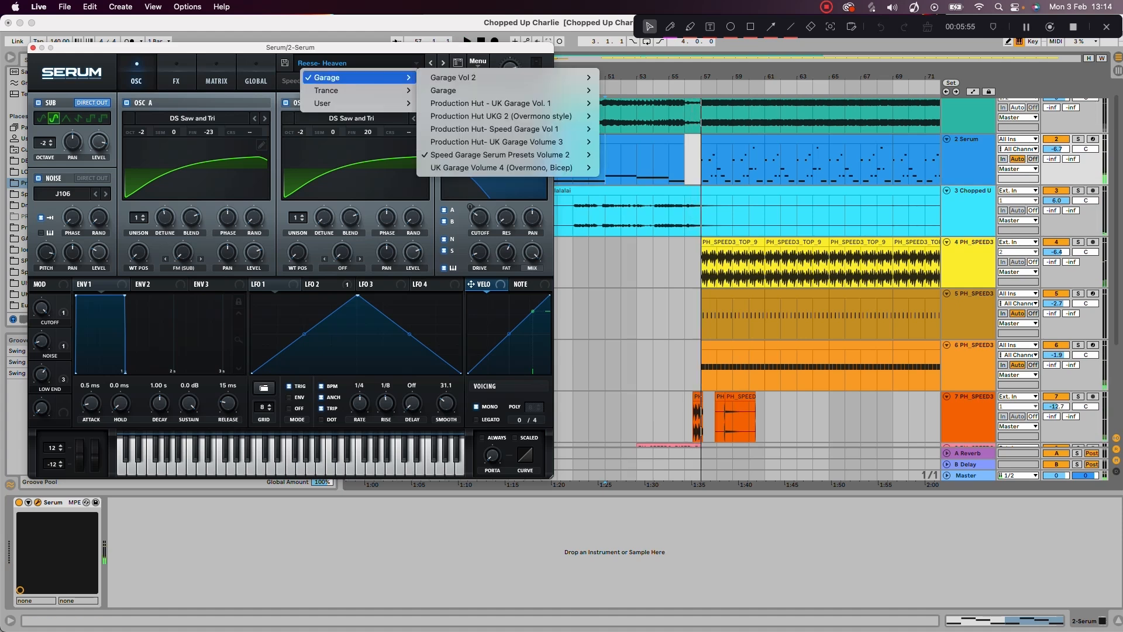
mouse_move(504, 154)
scroll(656, 258, down, 5)
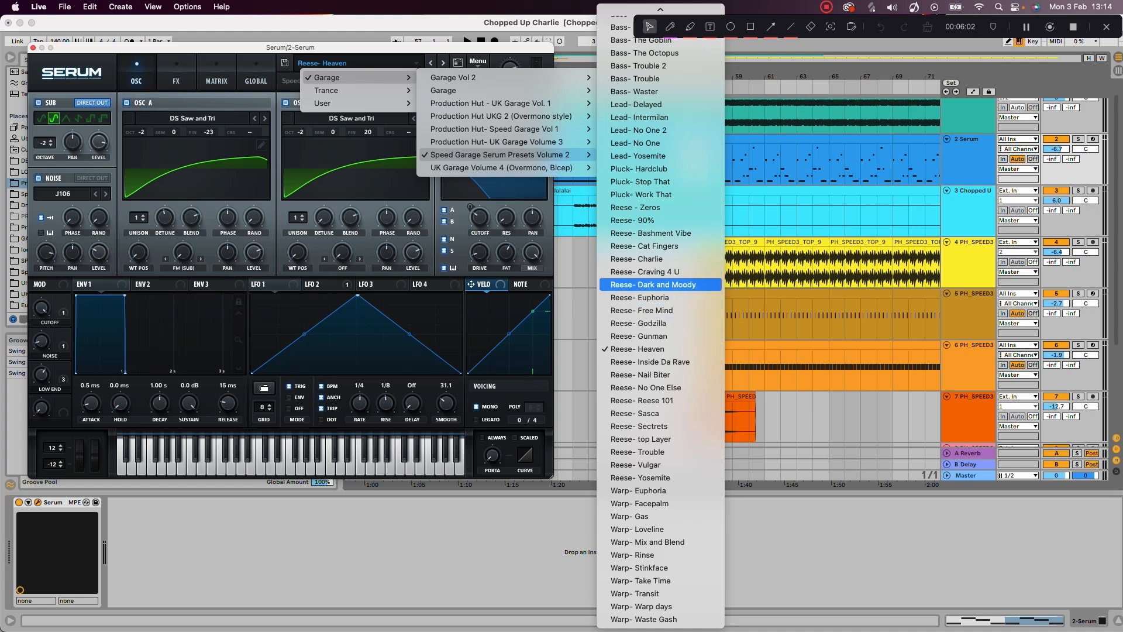
click(643, 258)
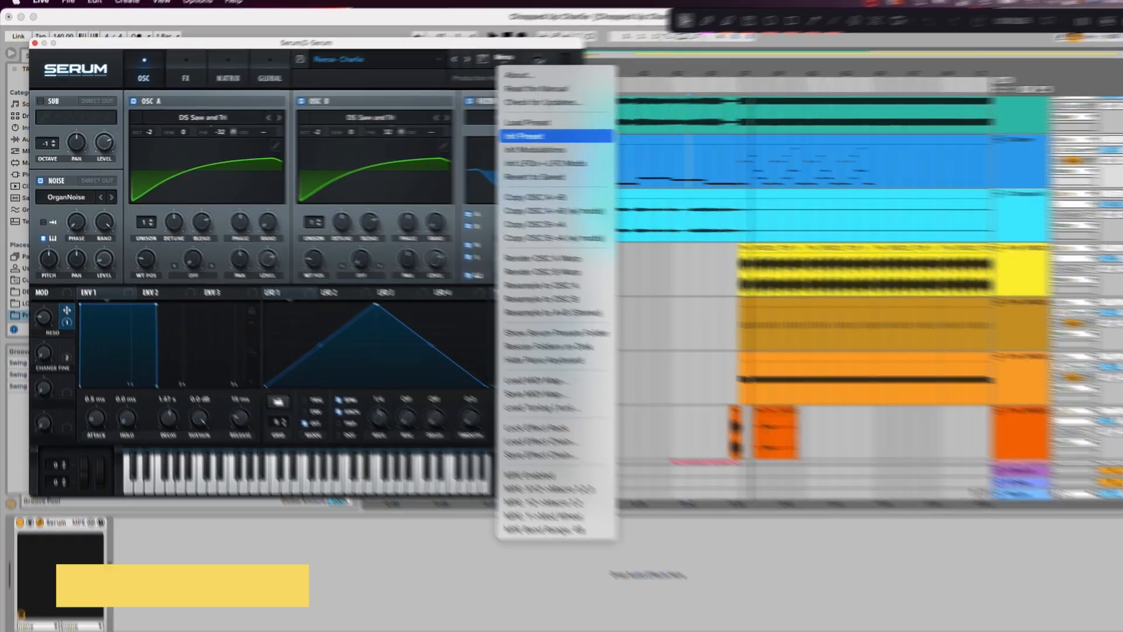
Initialize the Serum preset and load the Analog wavetable DS Saw and Tri into oscillator A
click(546, 138)
click(279, 111)
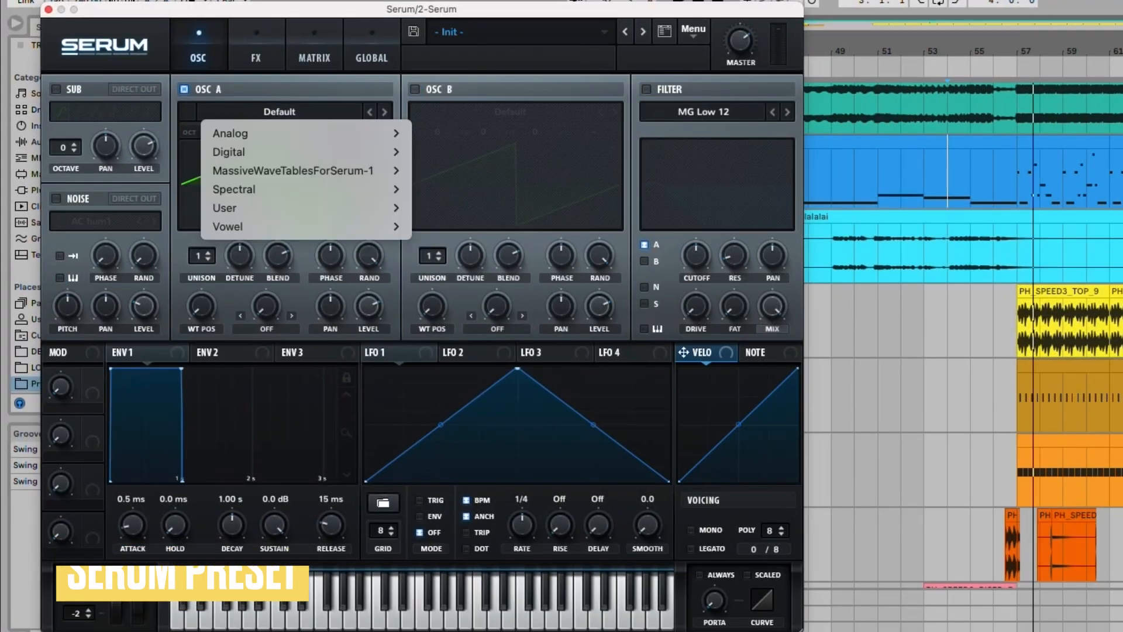
mouse_move(228, 113)
click(505, 340)
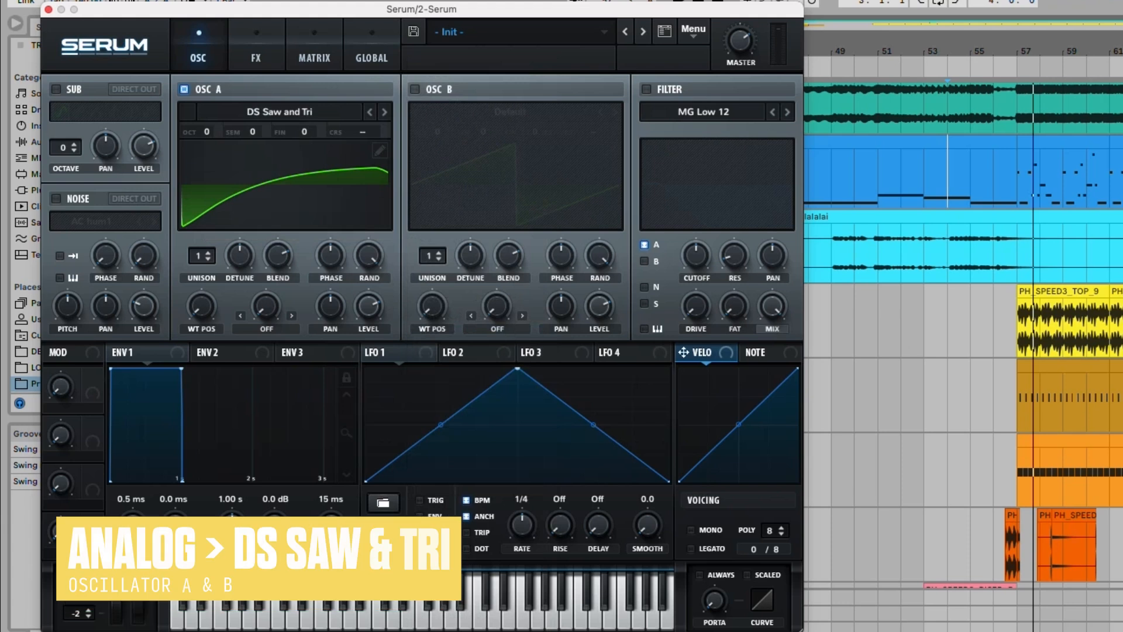
Enable oscillator B and load the Analog wavetable DS Saw and Tri into it
click(415, 89)
click(510, 111)
mouse_move(526, 133)
click(701, 346)
Set both oscillators to octave -2, with fine tuning of -30 on oscillator A and 29 on oscillator B
drag(436, 131, 435, 149)
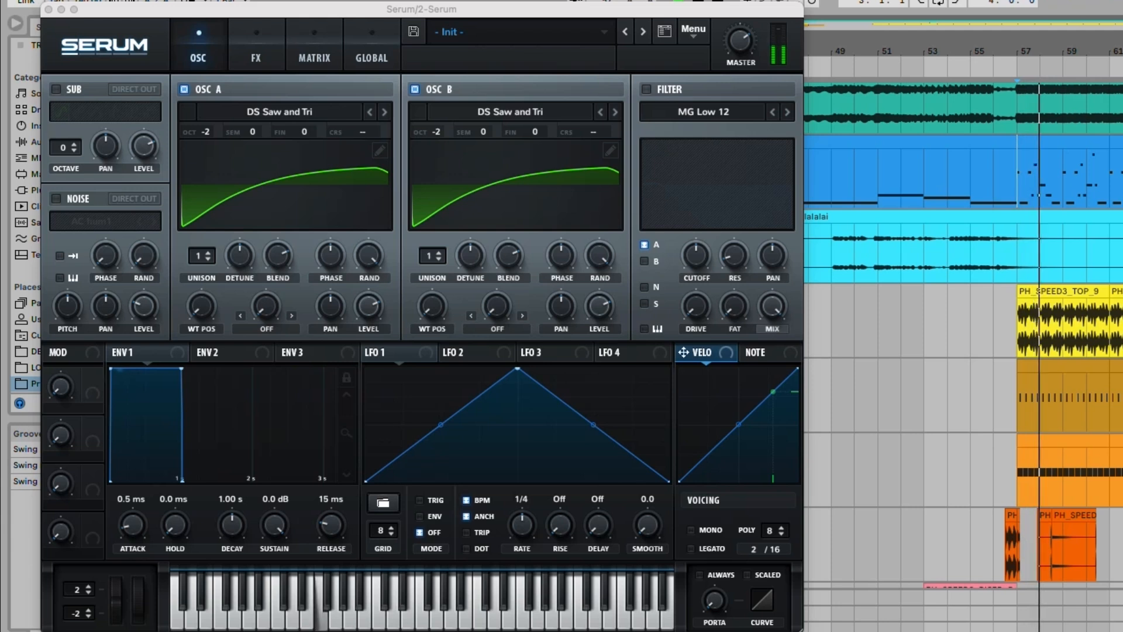
drag(534, 132, 543, 122)
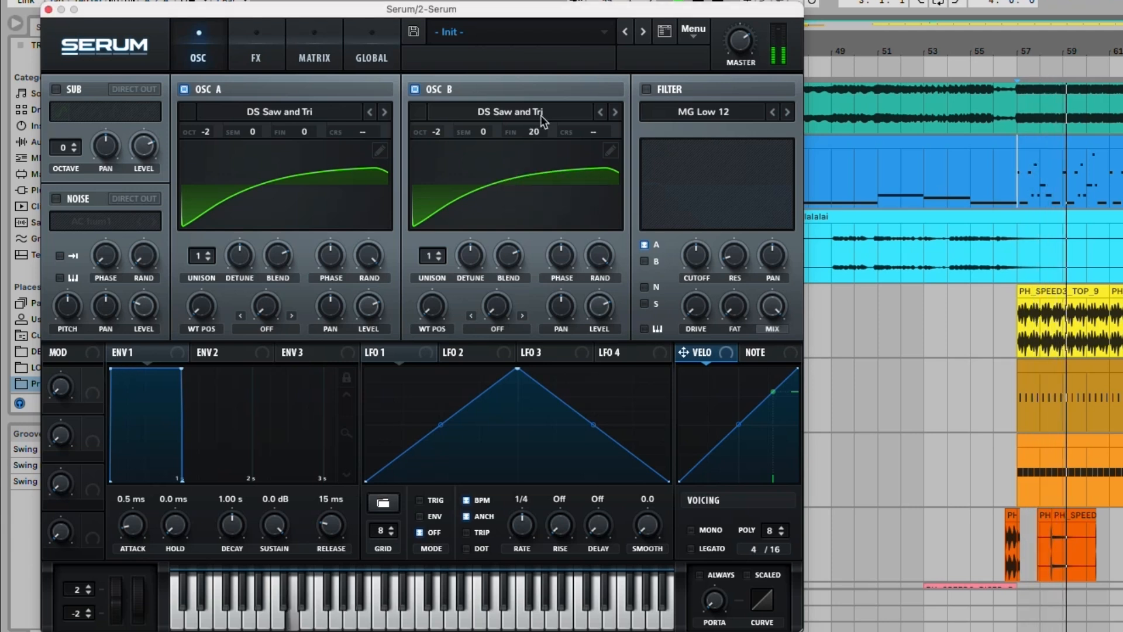
drag(304, 132, 304, 148)
drag(534, 132, 534, 125)
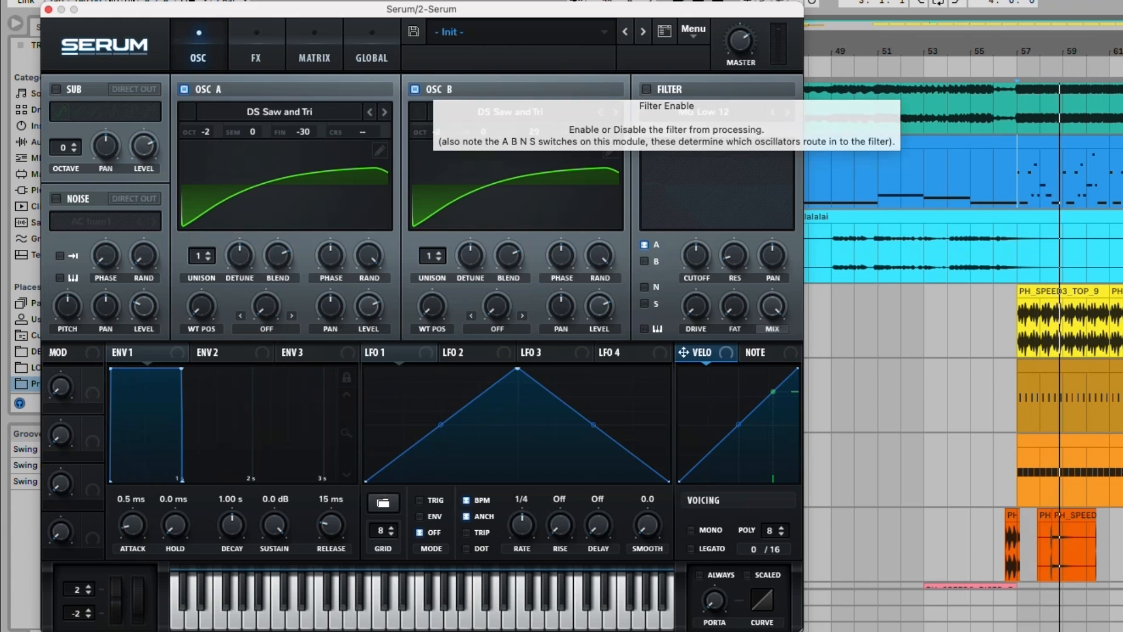
Enable the filter as MG Low 18, route oscillator B, noise and sub through it with key tracking, and adjust the cutoff
click(647, 90)
click(703, 111)
mouse_move(684, 133)
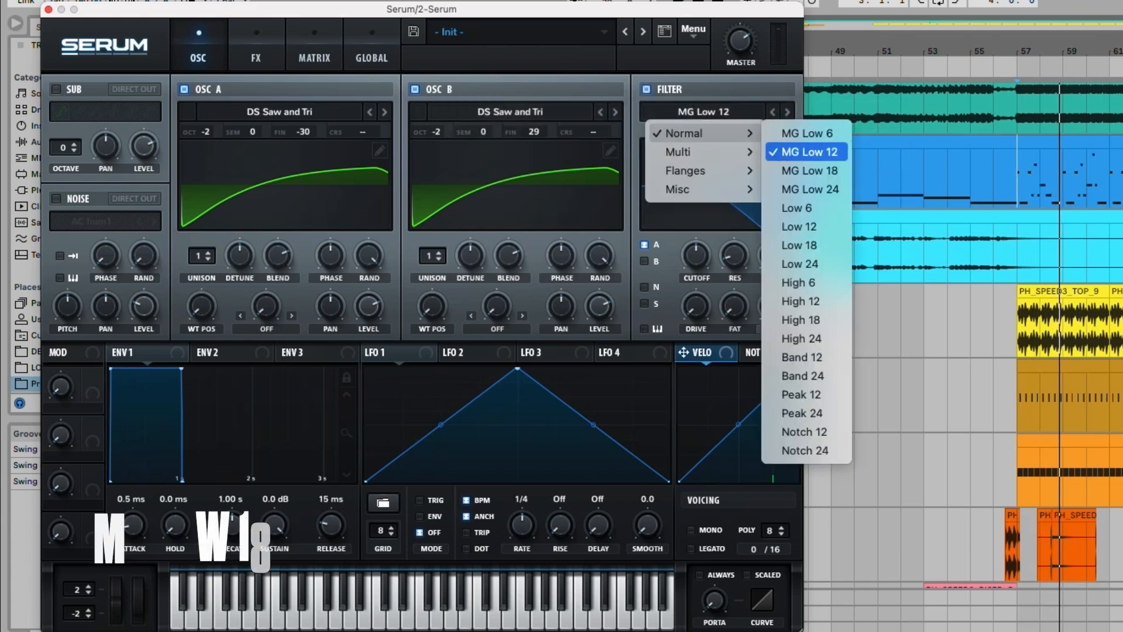
click(810, 171)
click(644, 262)
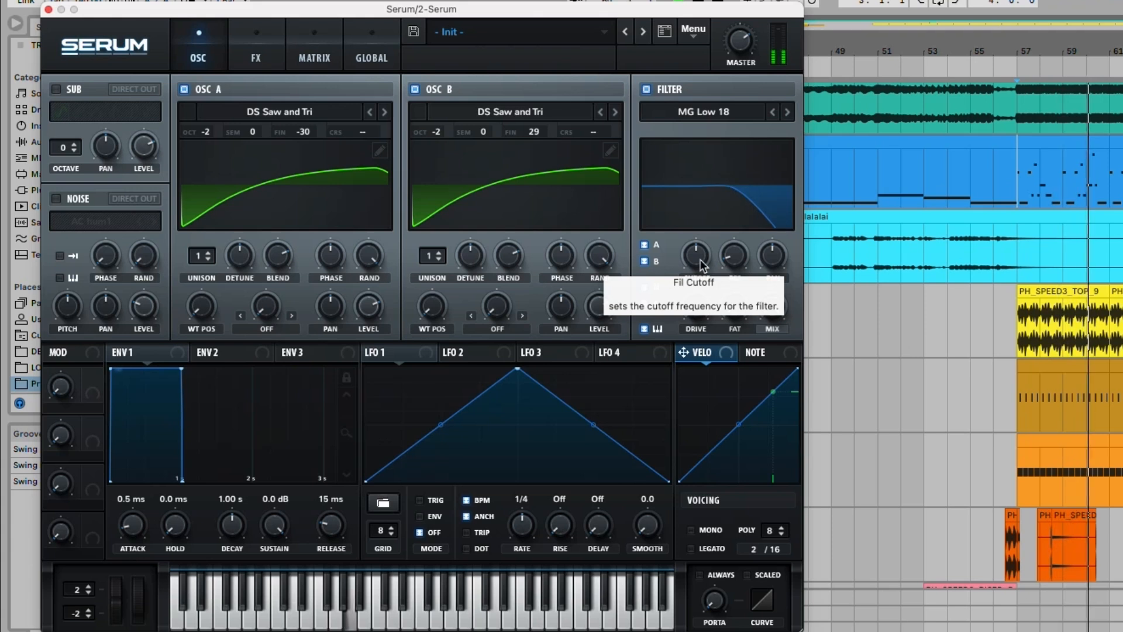
mouse_move(696, 255)
mouse_down()
mouse_move(697, 268)
mouse_move(696, 248)
mouse_up()
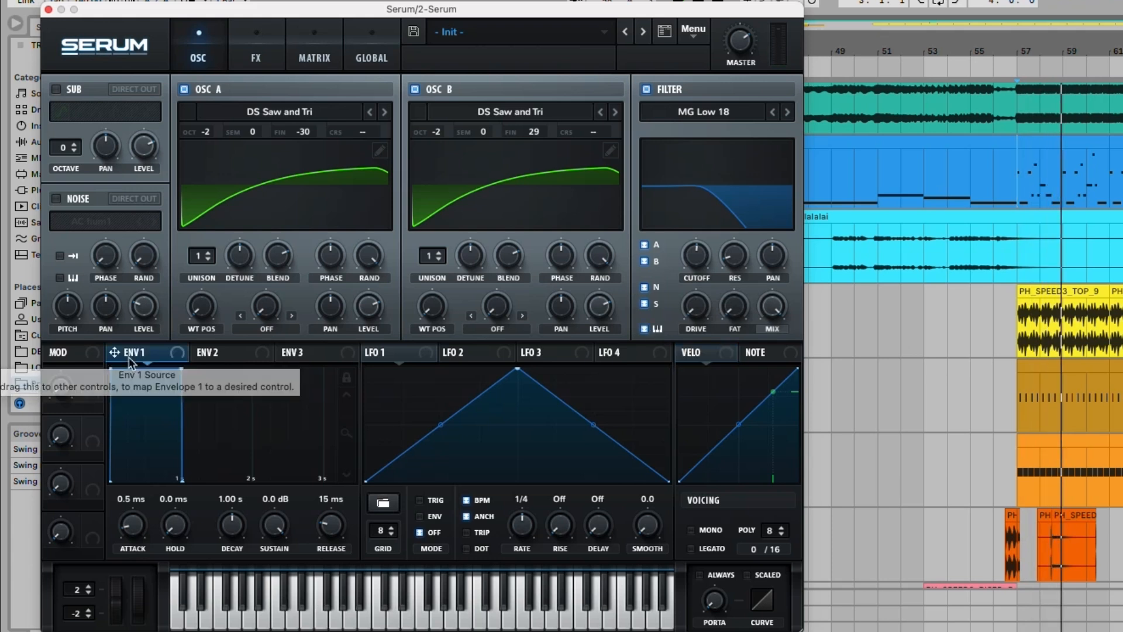
Set the Env 1 attack to 4.9 ms and play the bassline to check it
key(space)
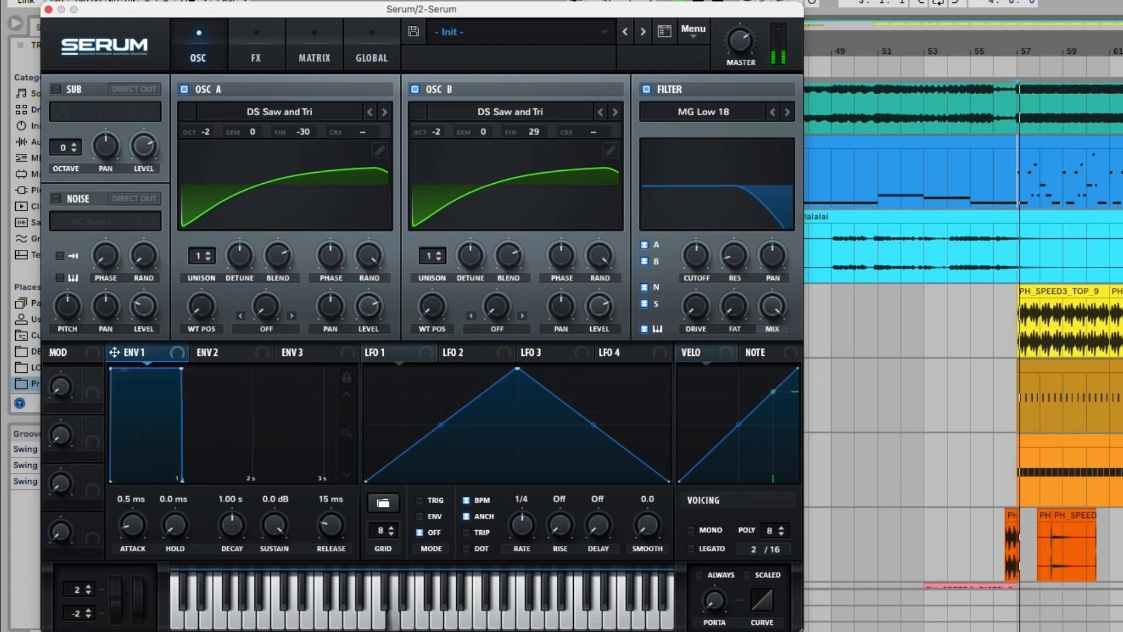
key(space)
drag(132, 525, 133, 510)
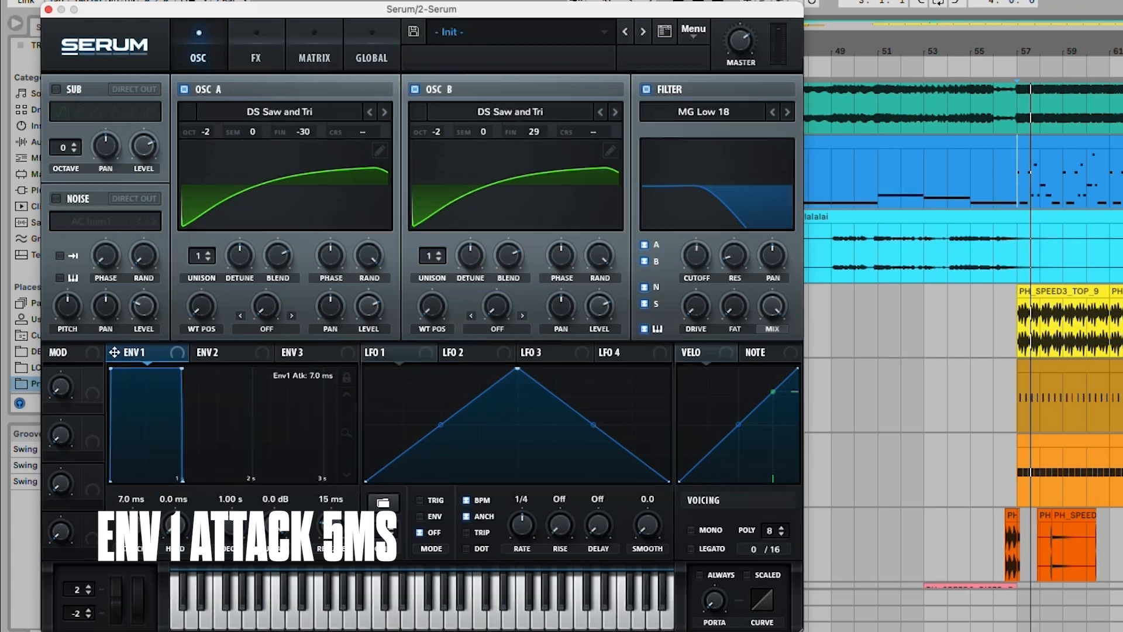
key(space)
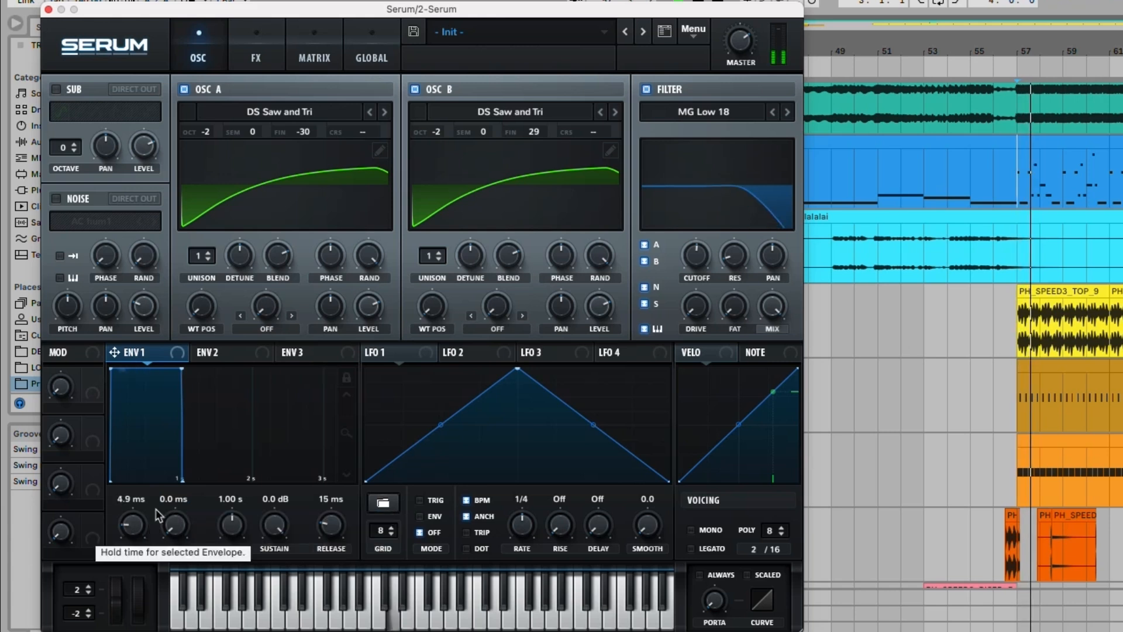
key(space)
Change the filter type to French LP from the Misc group, lower its cutoff, and play the bassline
click(704, 111)
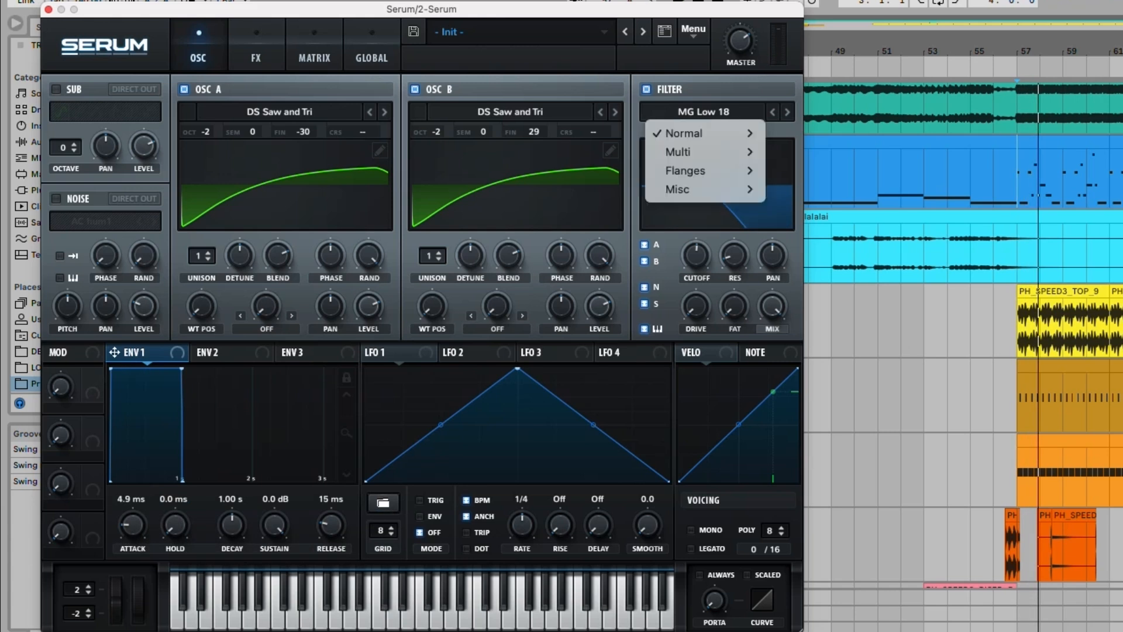
mouse_move(702, 189)
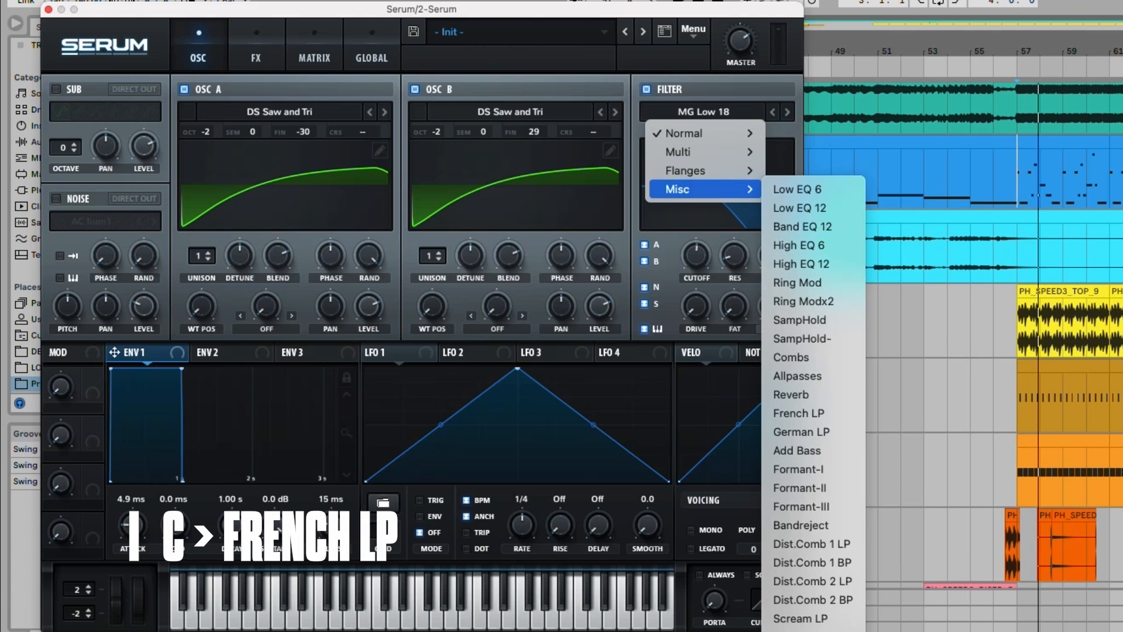
click(819, 413)
key(space)
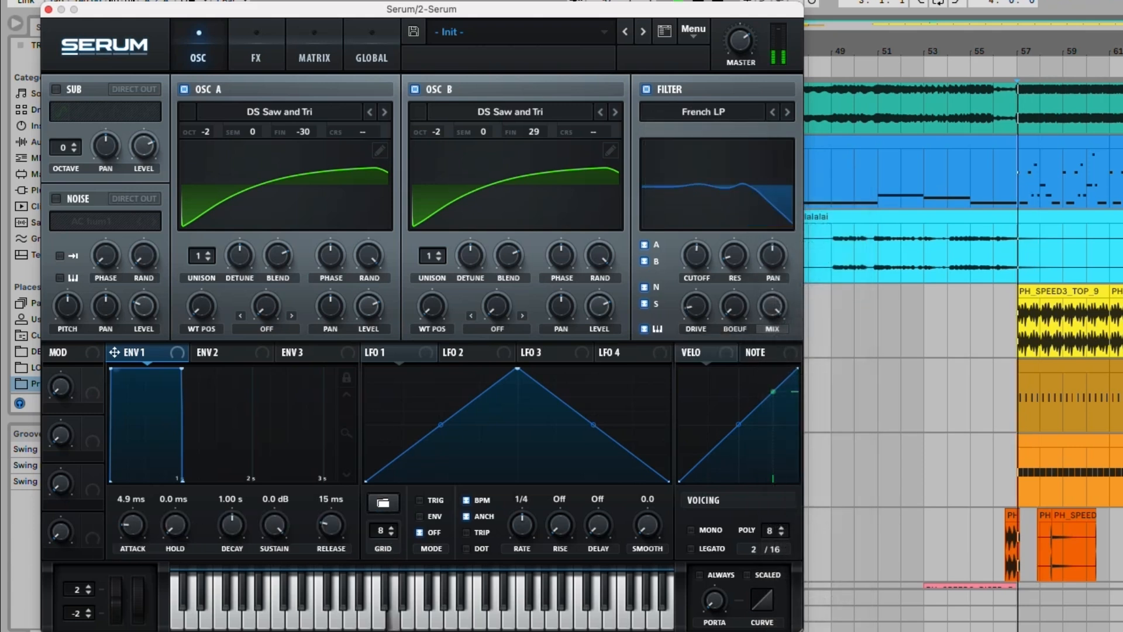
mouse_move(696, 255)
mouse_down()
mouse_move(695, 284)
mouse_move(735, 251)
mouse_move(696, 248)
mouse_move(697, 264)
mouse_up()
key(space)
key(space)
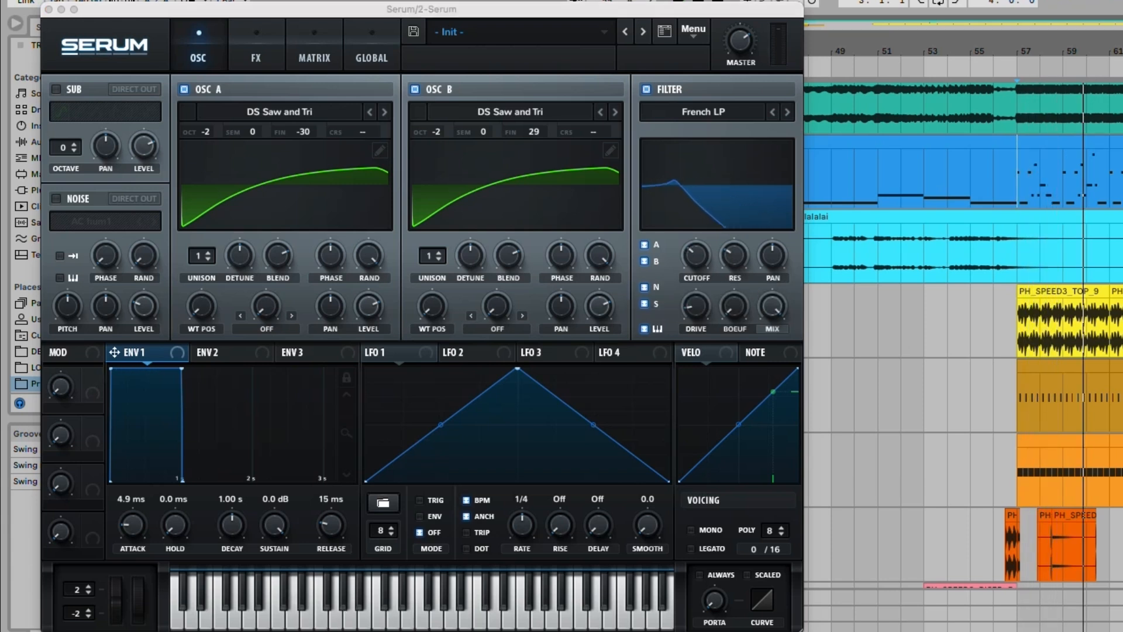
Play the bassline while lowering the French LP filter cutoff and slightly raising its resonance
key(space)
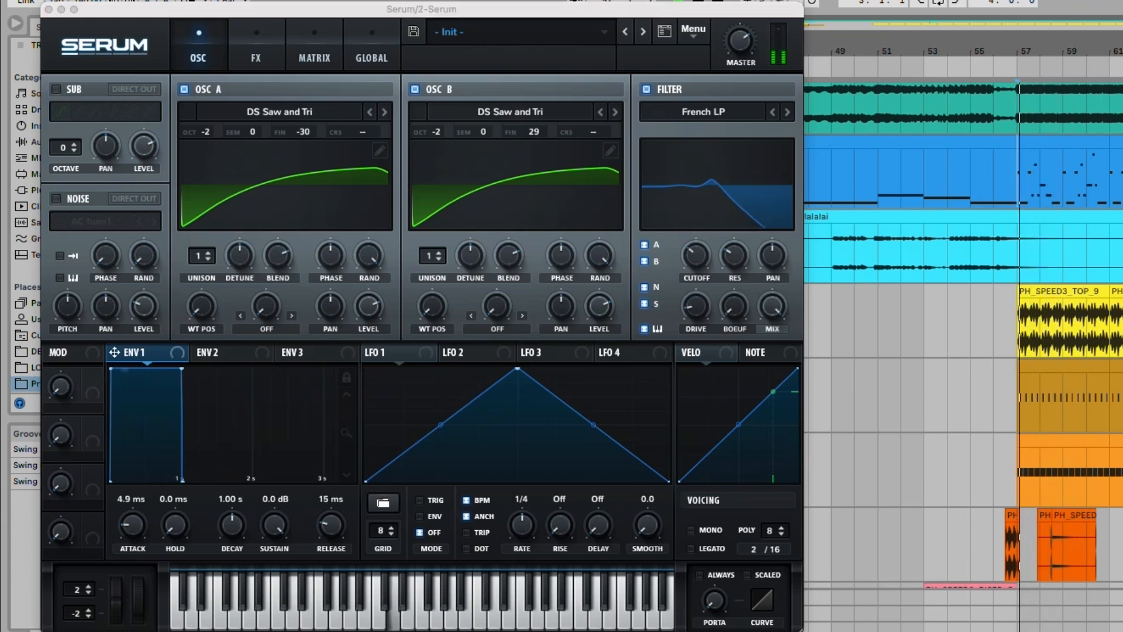
drag(696, 256, 696, 266)
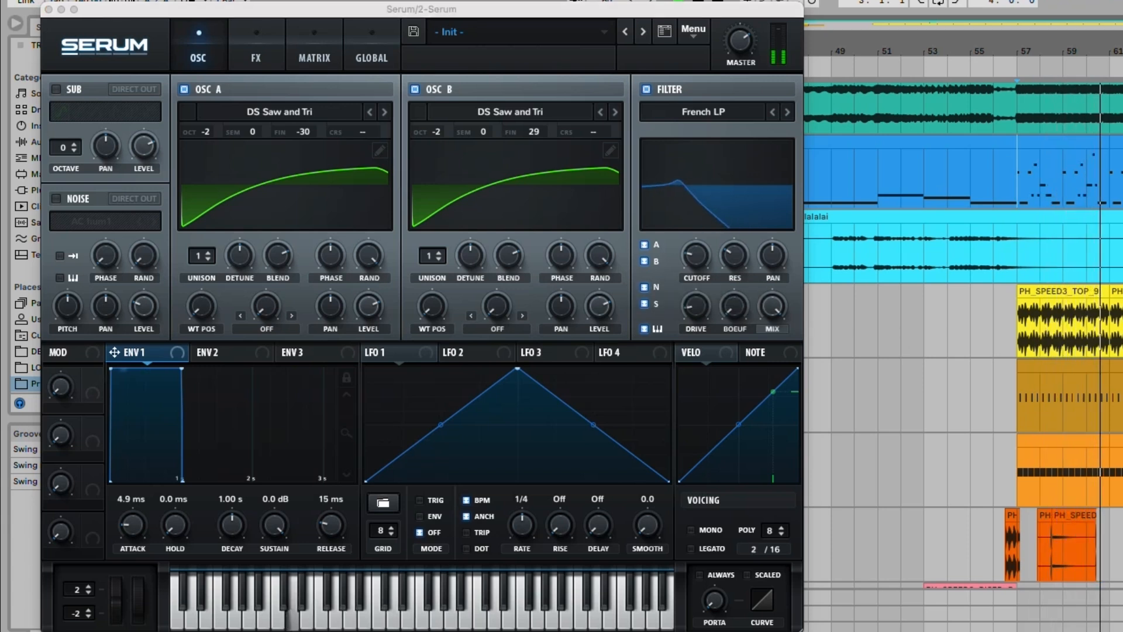
key(space)
drag(735, 256, 735, 251)
key(space)
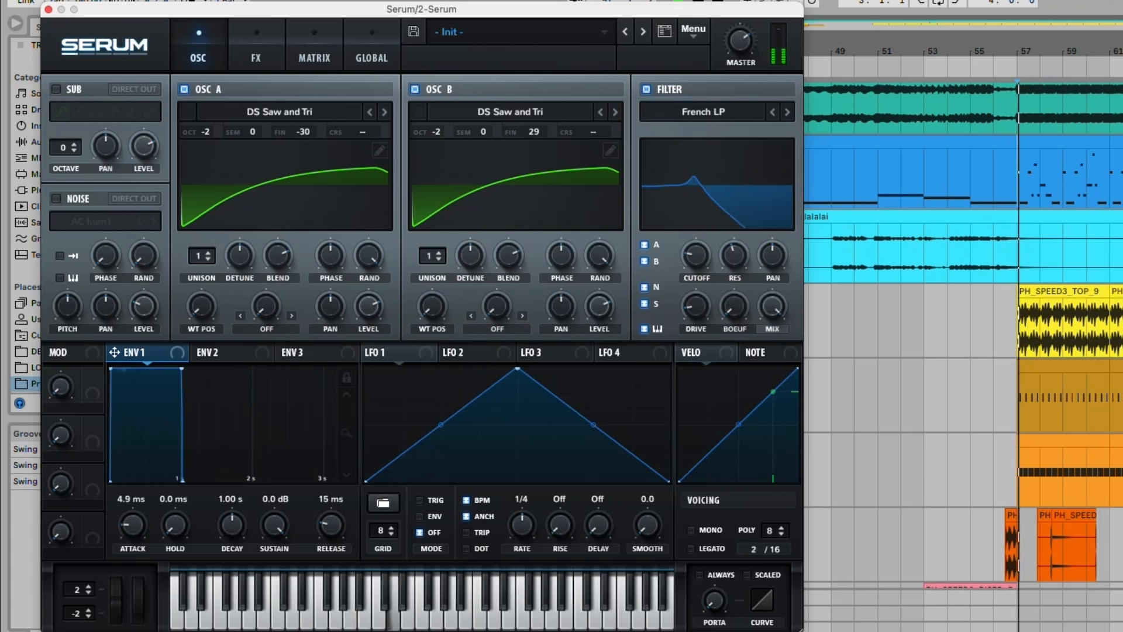
Set the filter's Boeuf amount to 35% and its drive to 25%, and play the bassline to check
drag(734, 305, 734, 357)
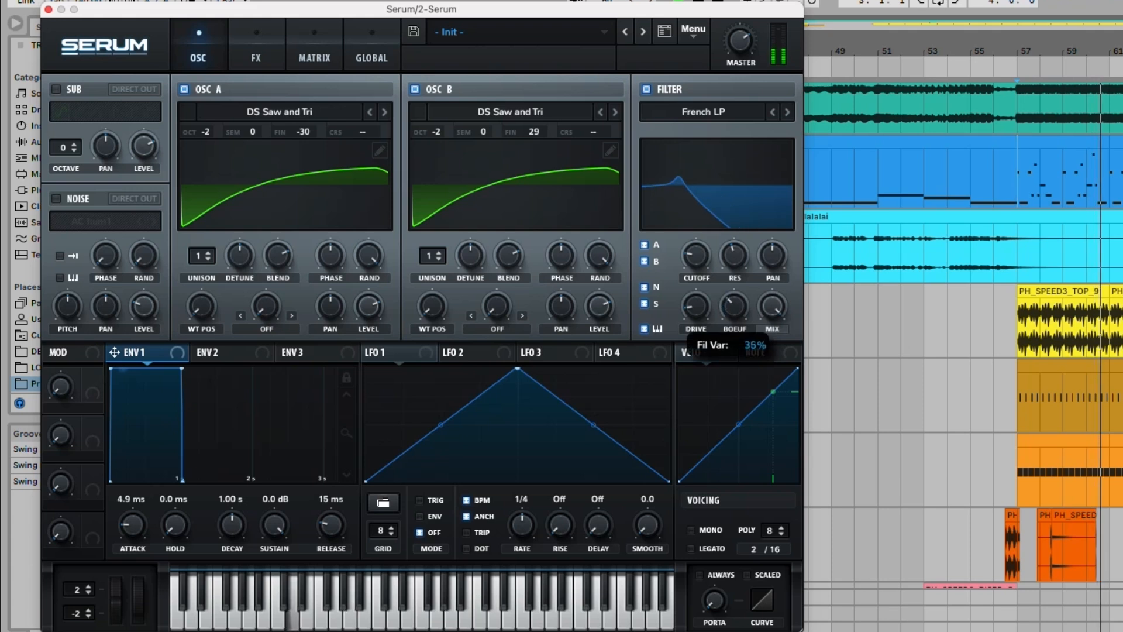
drag(695, 306, 696, 298)
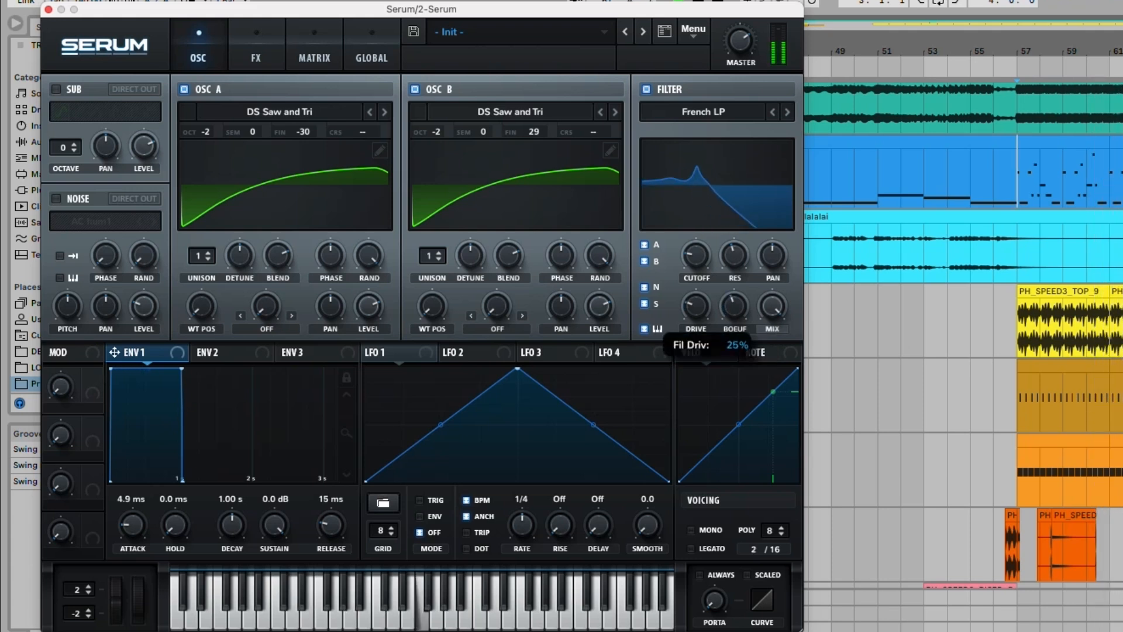
key(space)
key(space)
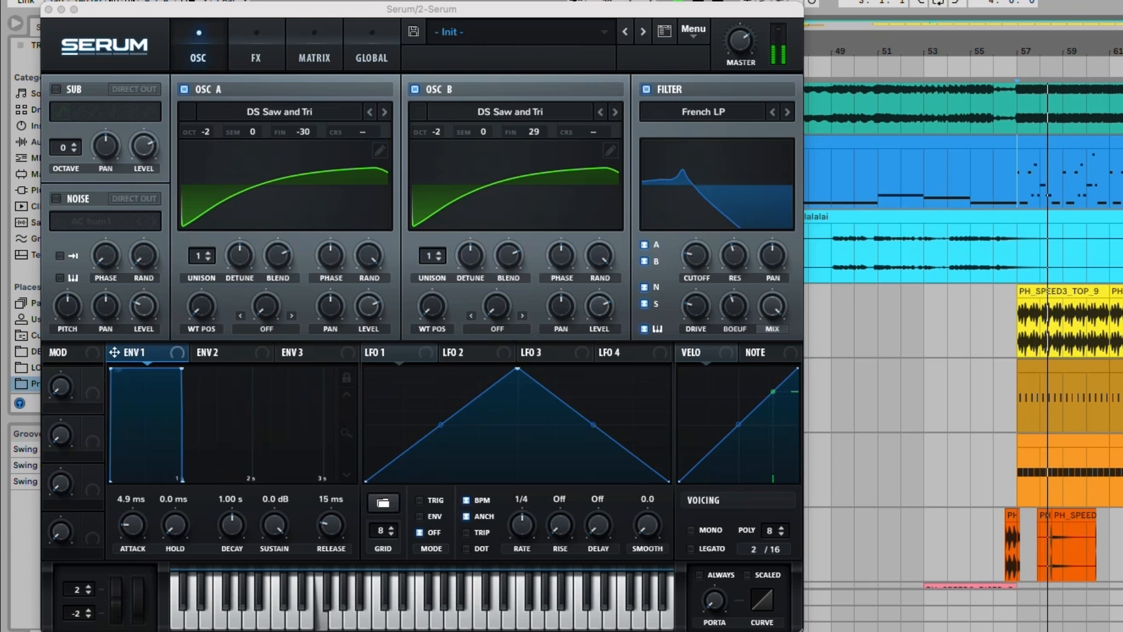
key(space)
Fine-tune the filter cutoff while starting and stopping the bassline
drag(696, 260, 700, 264)
key(space)
key(space)
key(space)
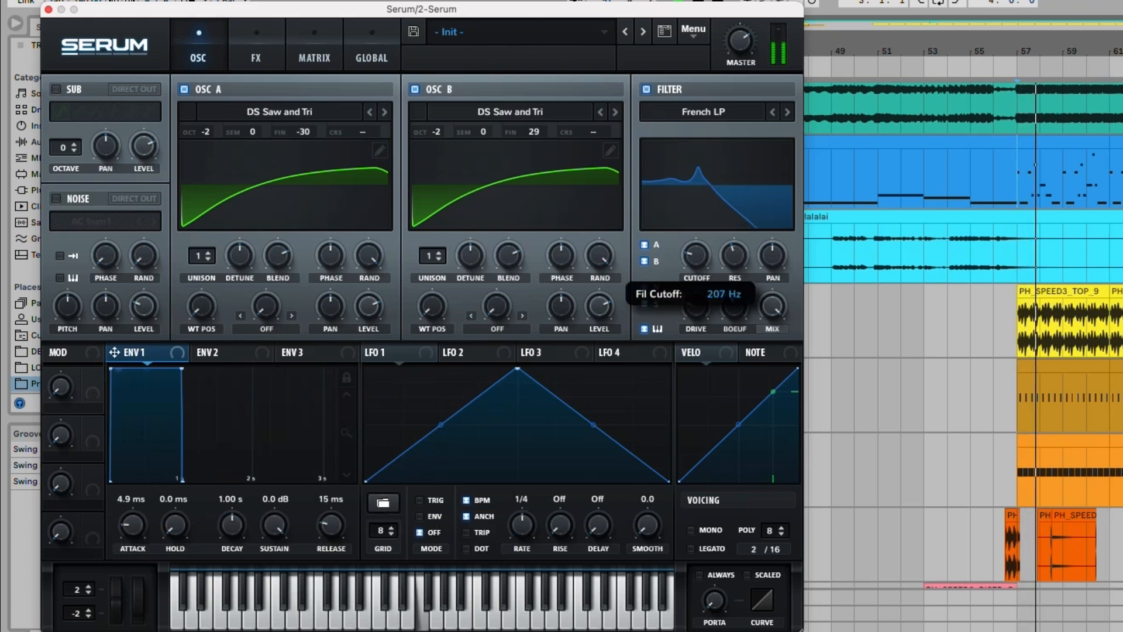
key(space)
key(space)
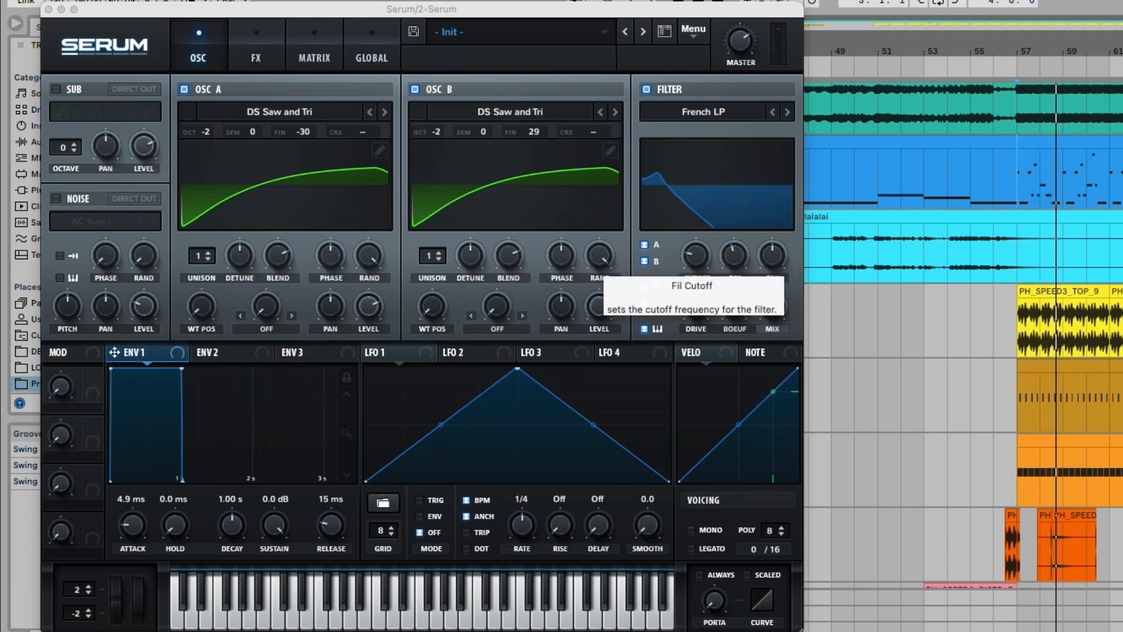
Raise the filter resonance while the bassline plays, and bring it back down
mouse_move(735, 256)
mouse_down()
mouse_move(734, 269)
mouse_move(734, 246)
mouse_up()
key(space)
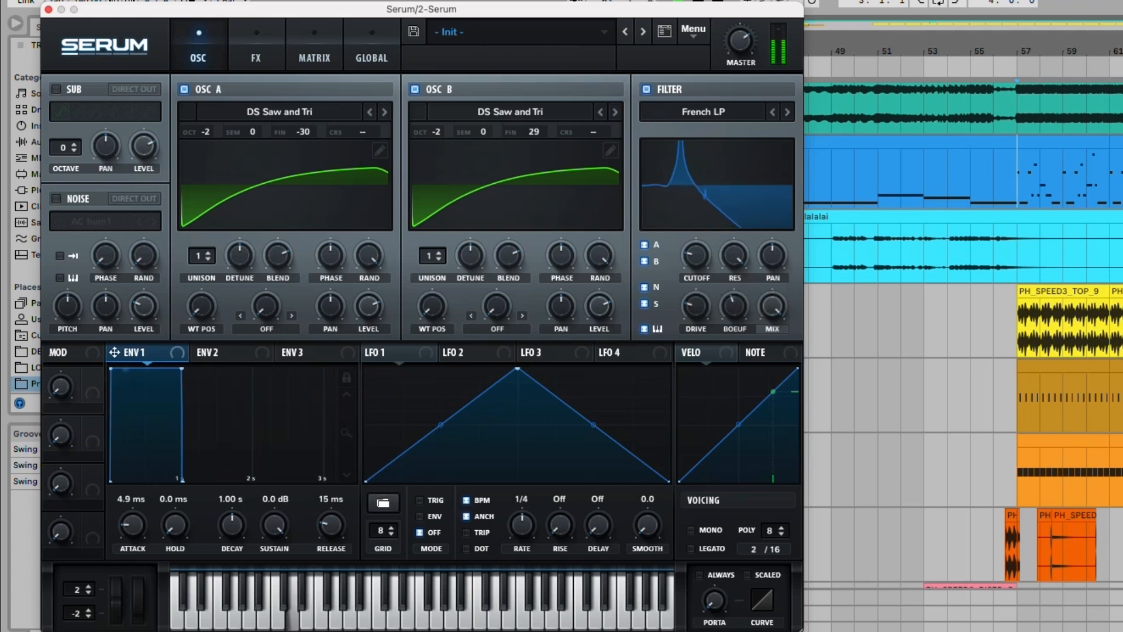
drag(735, 256, 734, 327)
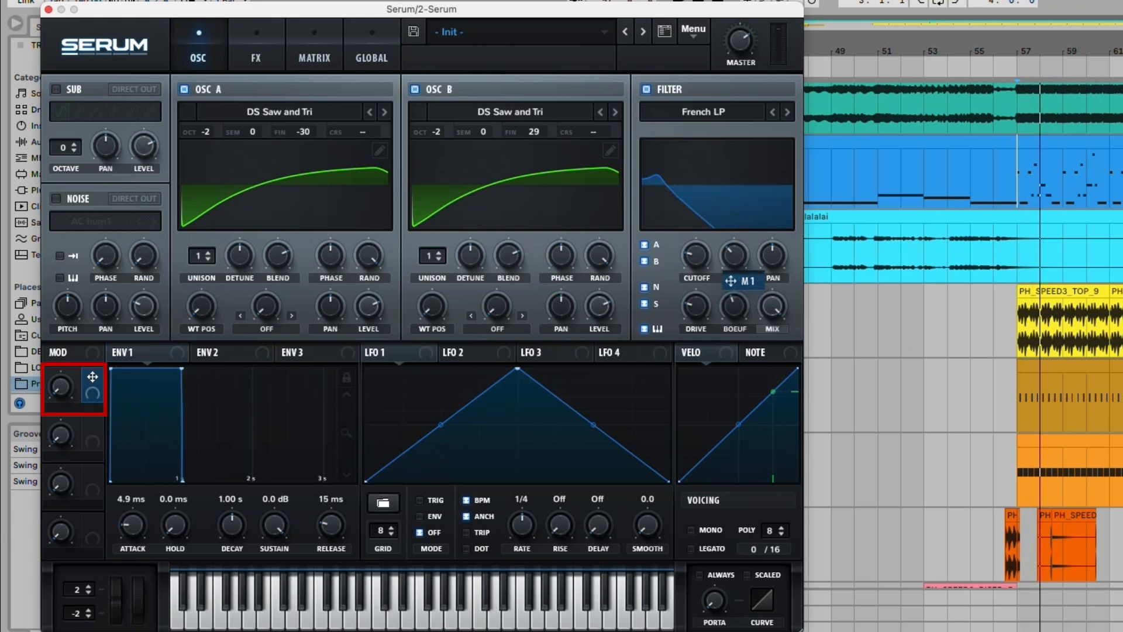
Assign Macro 1 to the filter resonance and sweep the macro while the bassline plays
drag(730, 281, 733, 272)
drag(61, 386, 61, 424)
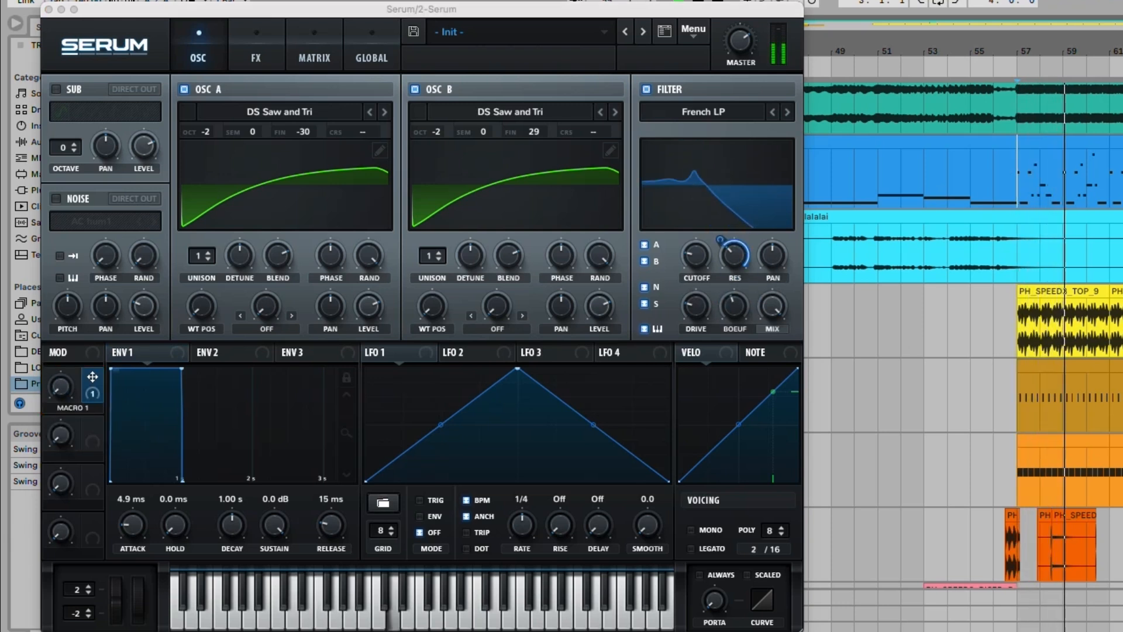
mouse_move(61, 387)
mouse_down()
mouse_move(61, 357)
mouse_move(61, 387)
mouse_move(61, 376)
mouse_up()
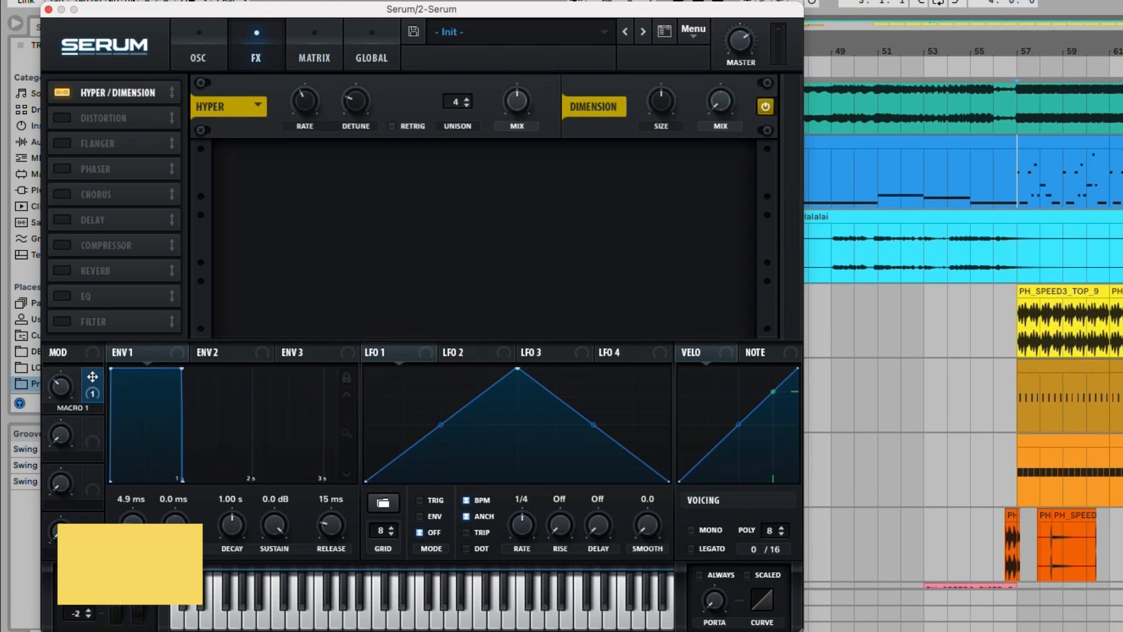
In the Hyper/Dimension effect, raise the Dimension mix and reduce its size
drag(720, 102, 720, 79)
drag(661, 102, 662, 111)
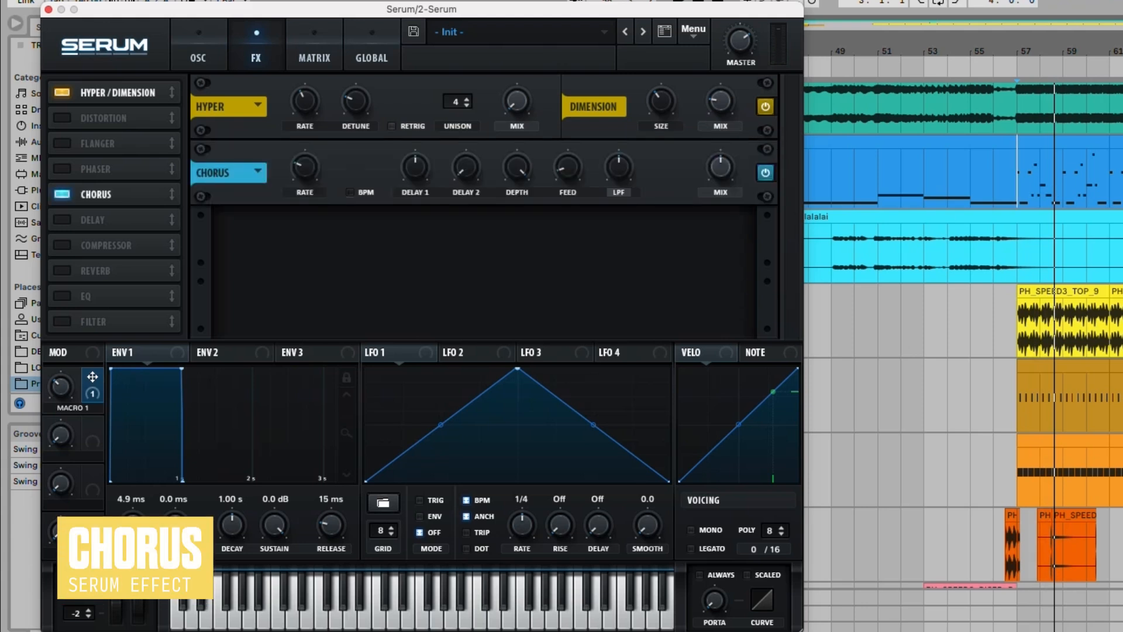
Raise the Chorus effect's low-pass filter, lower its mix, and compare the sound with the effect bypassed
key(space)
key(space)
drag(624, 168, 626, 145)
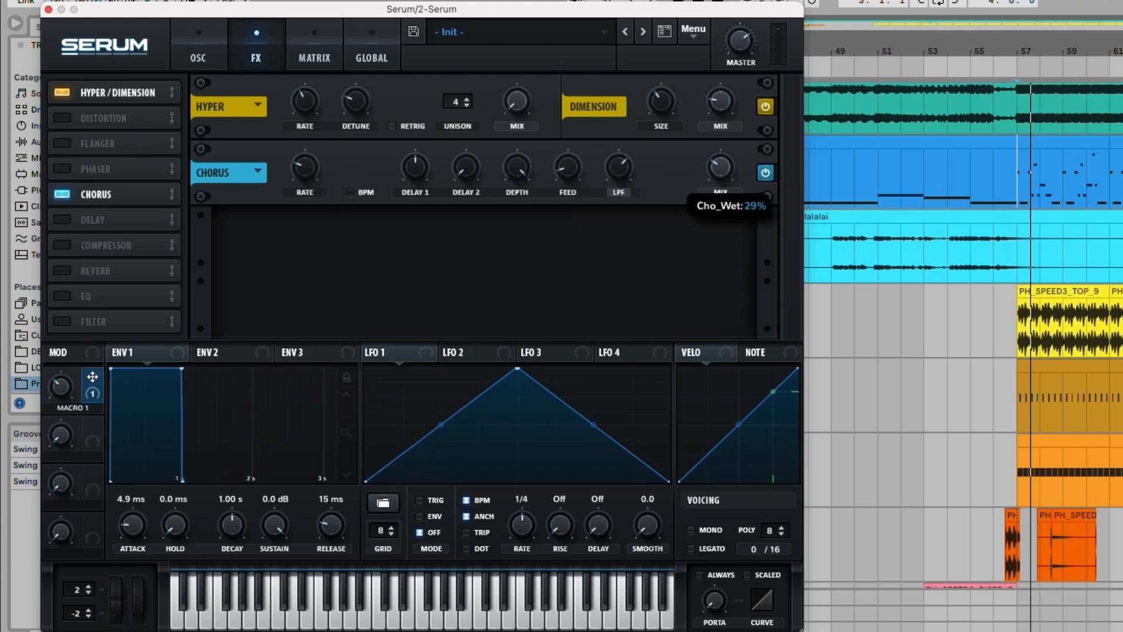
drag(721, 168, 721, 174)
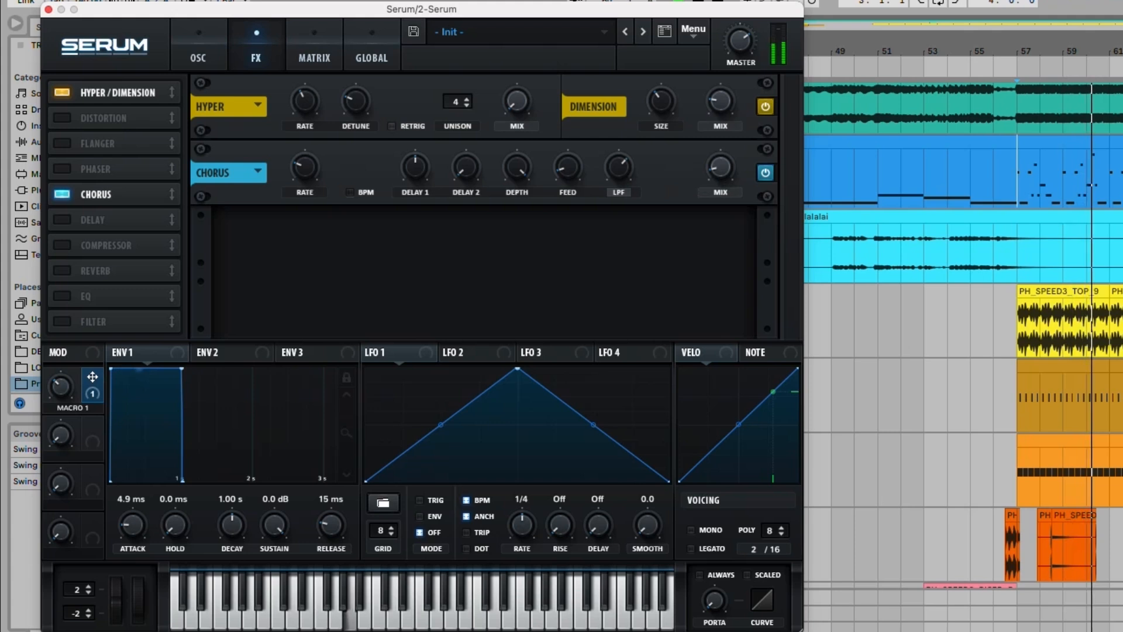
click(765, 173)
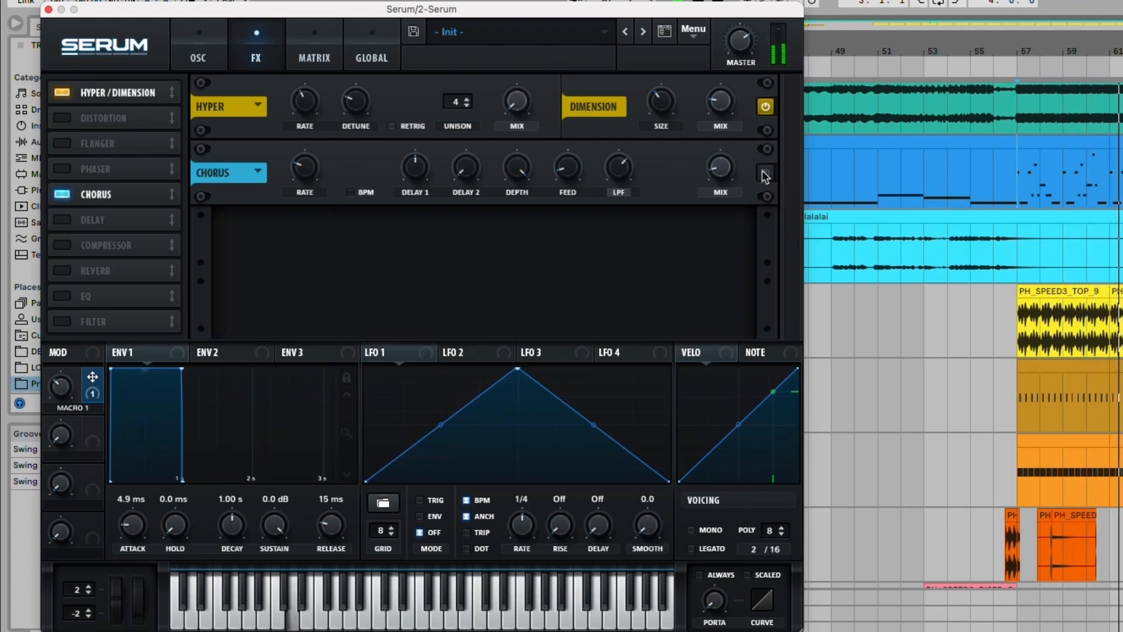
drag(720, 168, 720, 170)
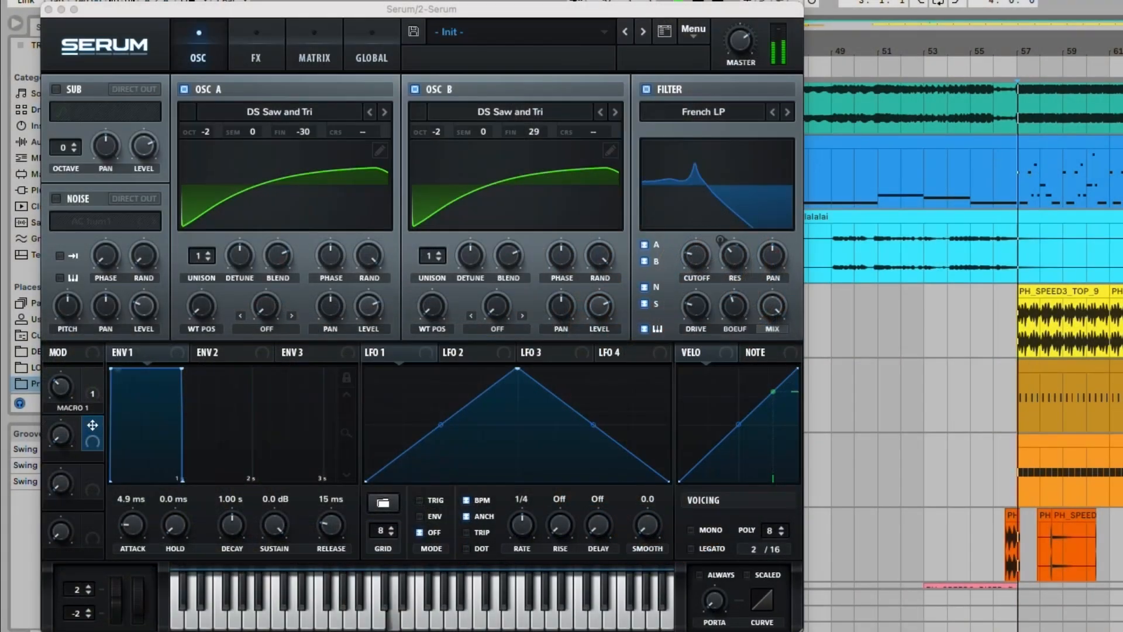
Sweep the filter cutoff down and up while the bassline plays
mouse_move(696, 255)
mouse_down()
mouse_move(696, 269)
mouse_move(734, 245)
mouse_move(734, 273)
mouse_move(696, 274)
mouse_up()
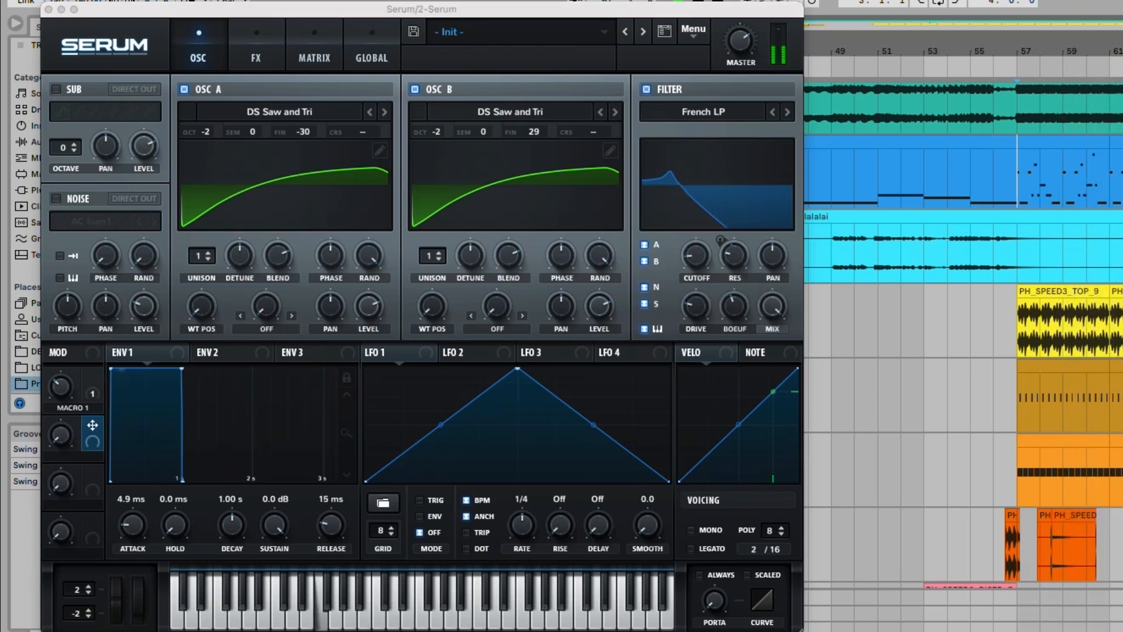
drag(699, 258, 692, 252)
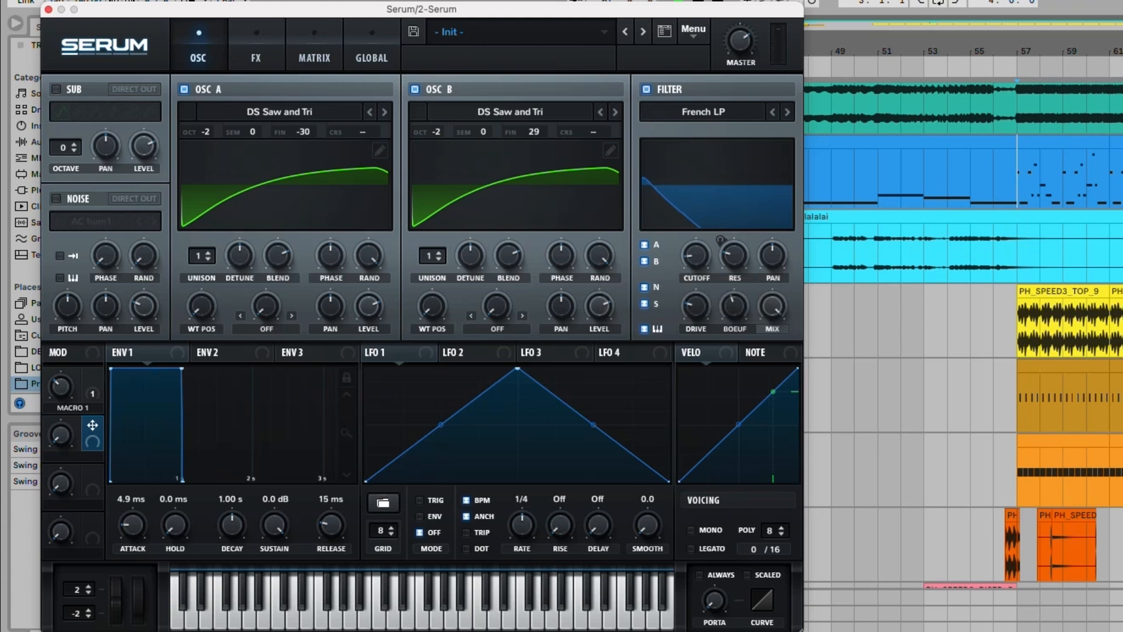
click(693, 254)
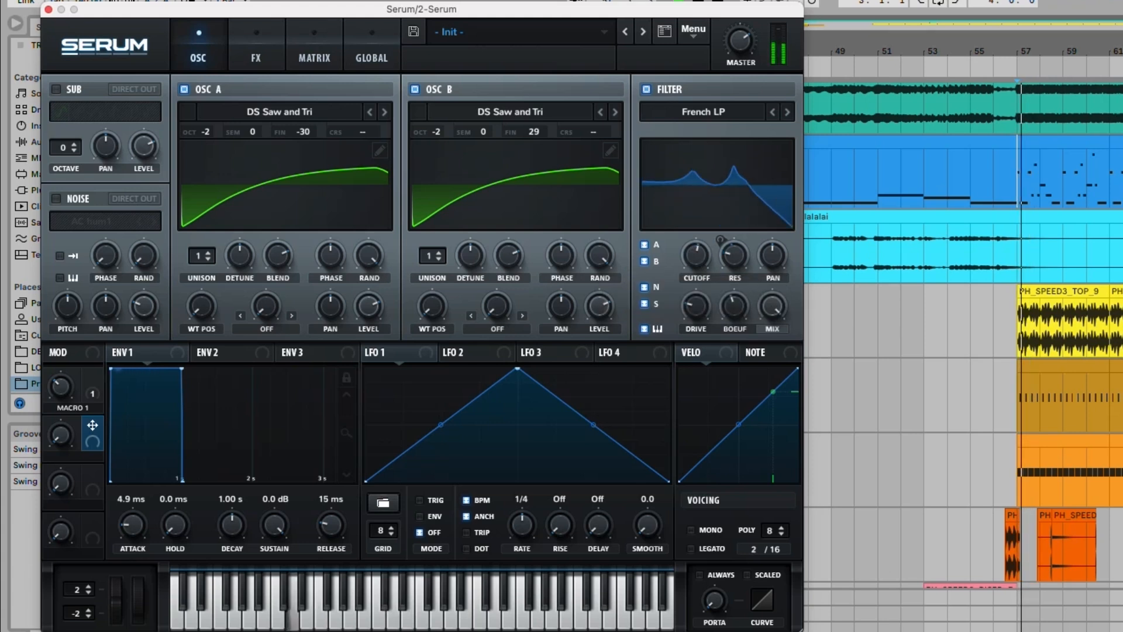
Adjust the filter's cutoff, resonance and Boeuf amount while playing the bassline
click(735, 255)
drag(700, 250, 734, 301)
key(space)
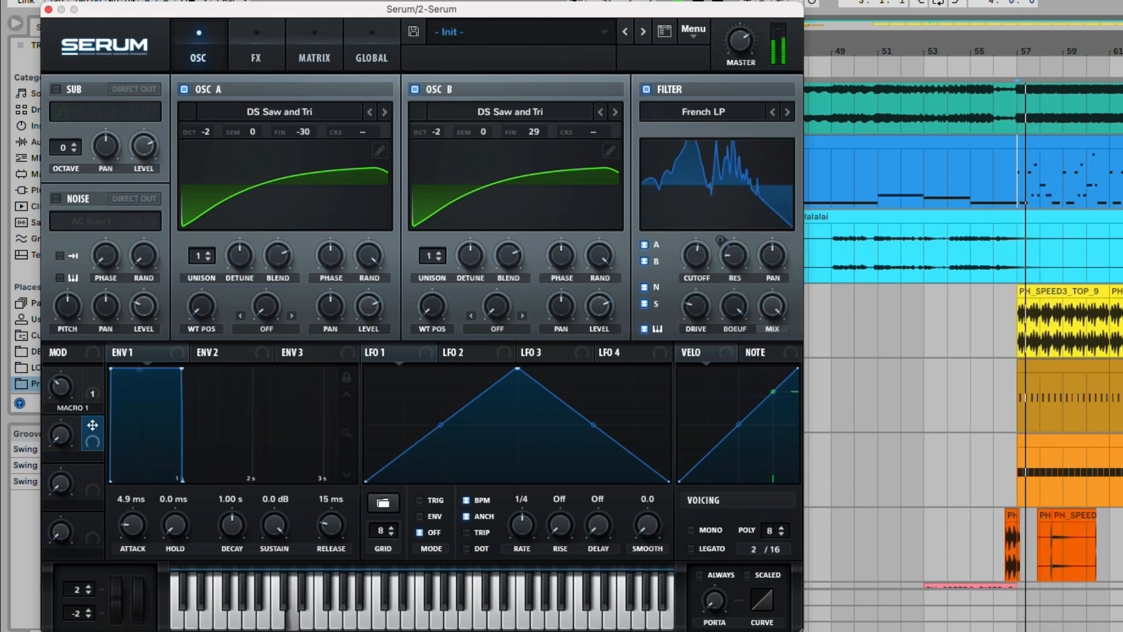
drag(734, 306, 735, 316)
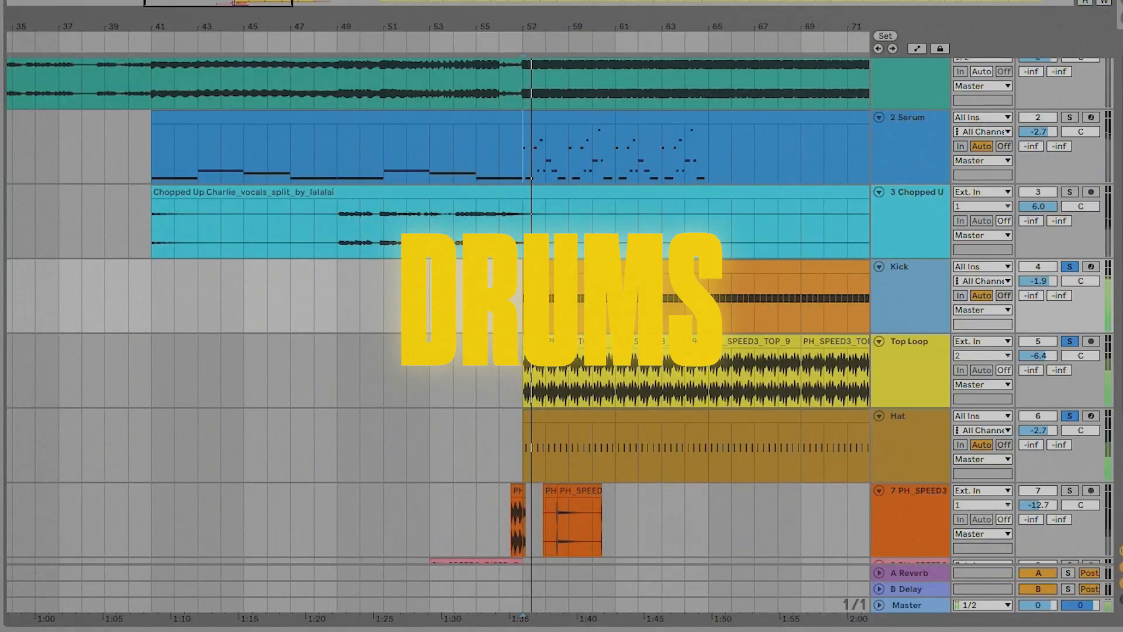
Solo the Kick, Top Loop and Hat tracks one after another and play each from bar 57
scroll(650, 298, up, 5)
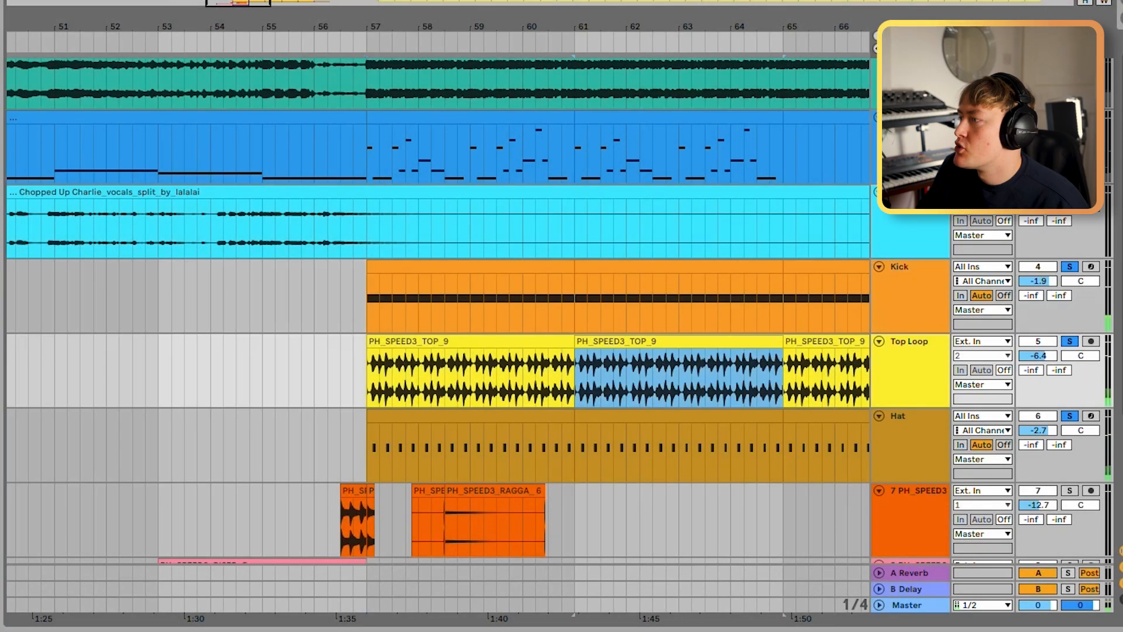
click(910, 293)
click(1069, 266)
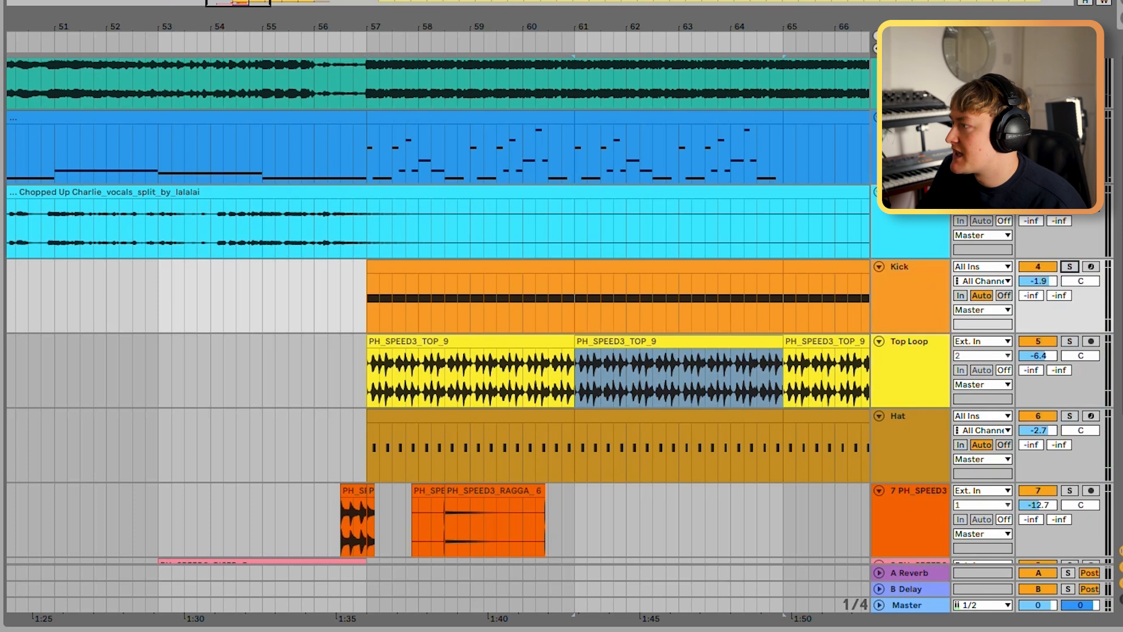
click(1069, 267)
click(379, 287)
key(space)
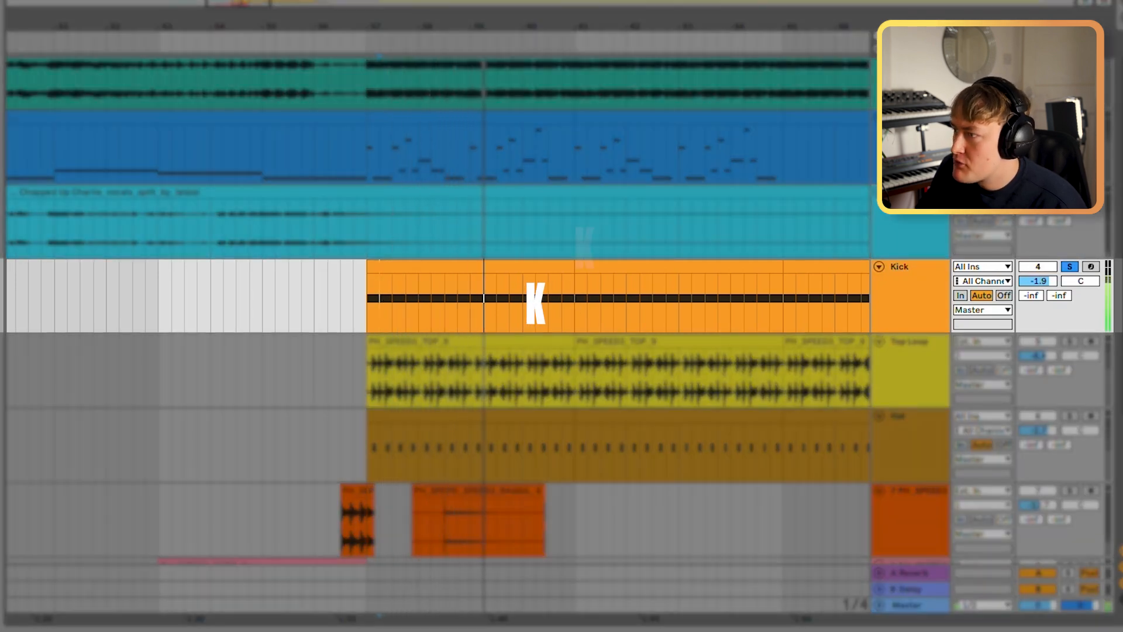
click(1069, 341)
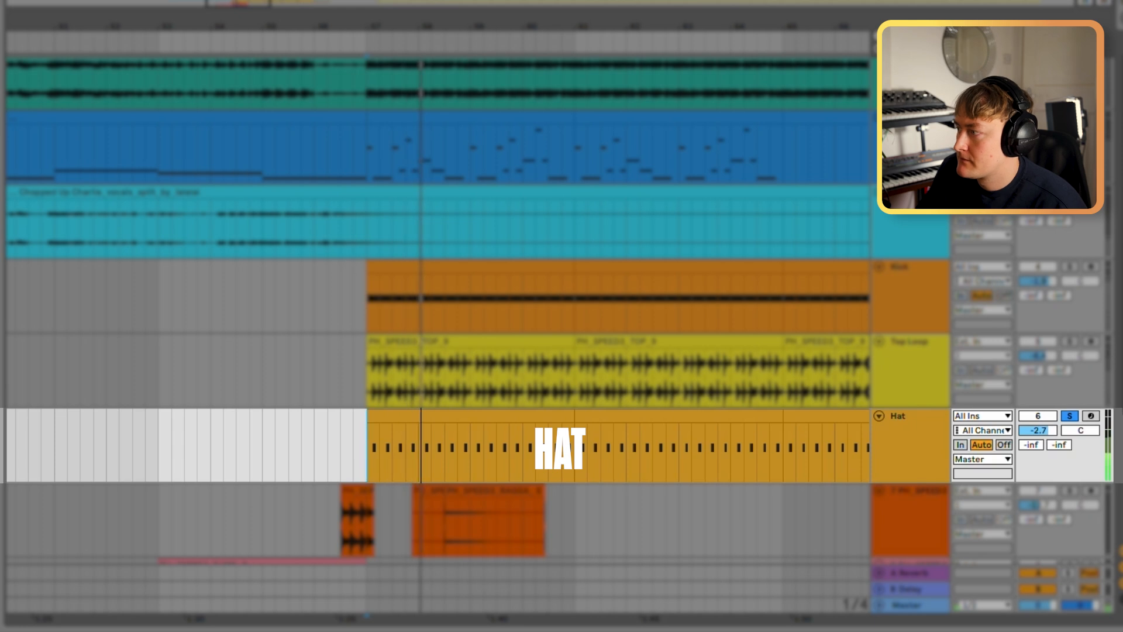
click(1071, 415)
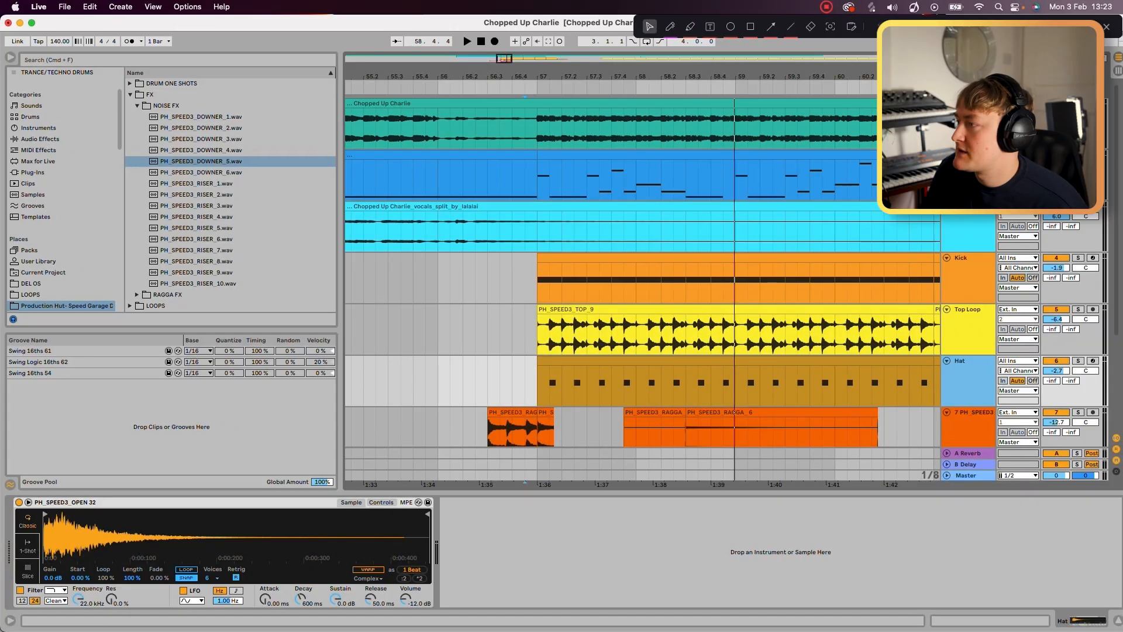
Review the samples and devices on the Kick and Top Loop tracks
click(968, 258)
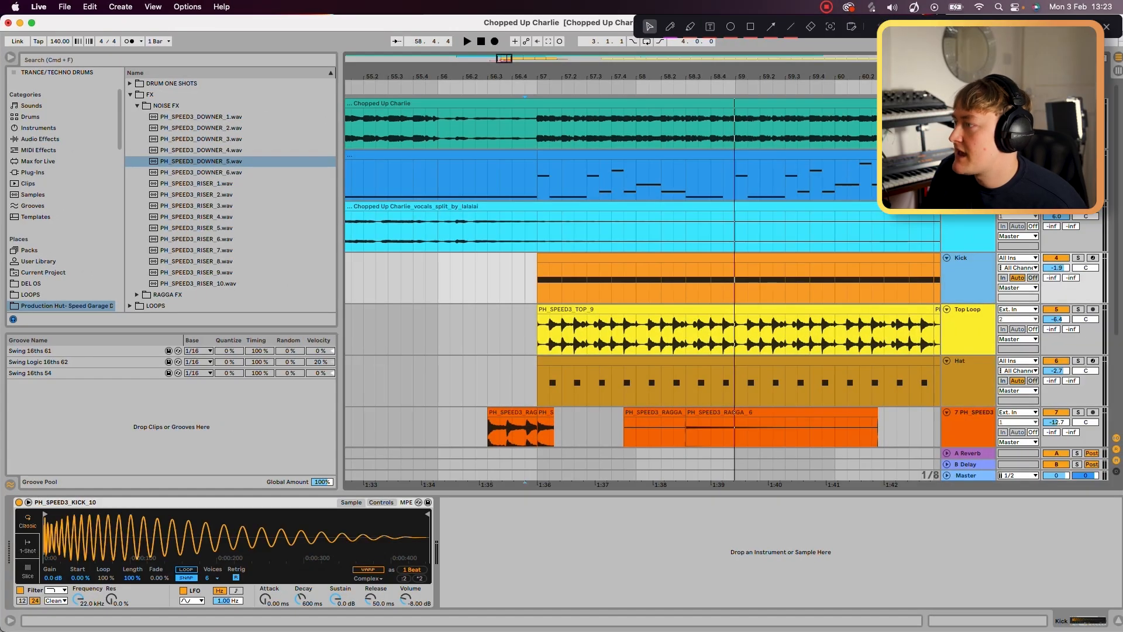
key(Down)
key(Down)
key(Up)
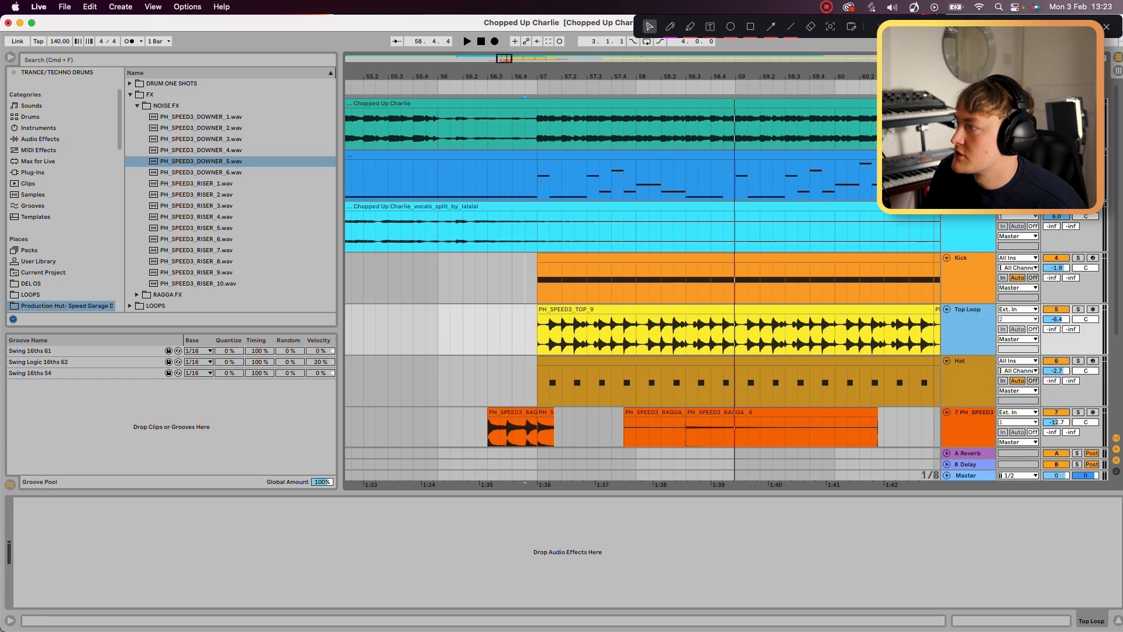
key(Up)
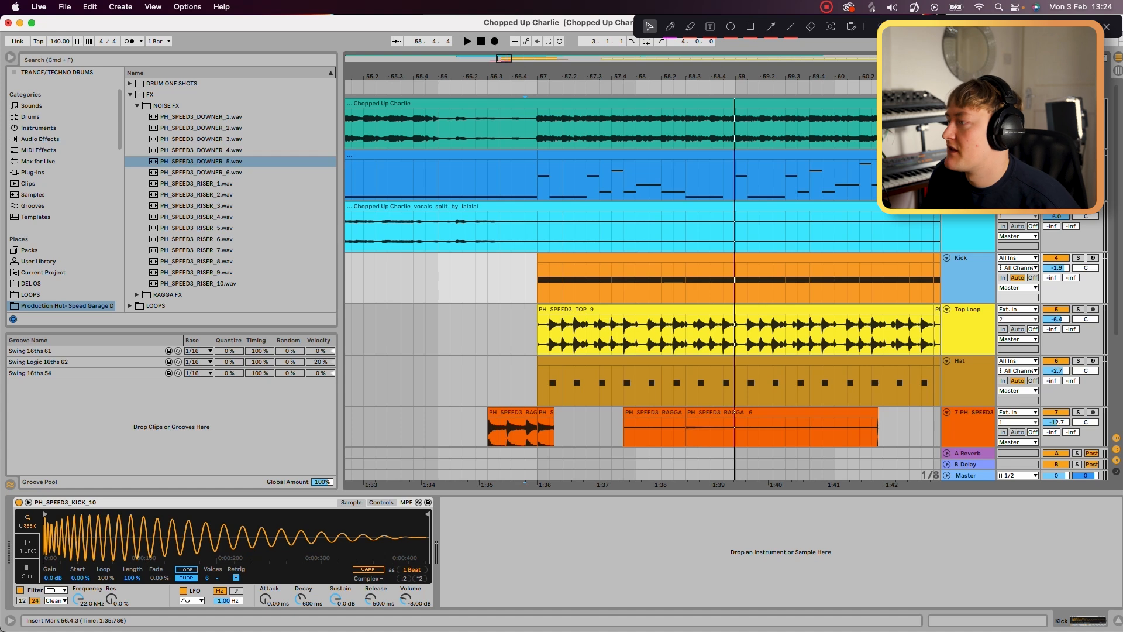
key(Down)
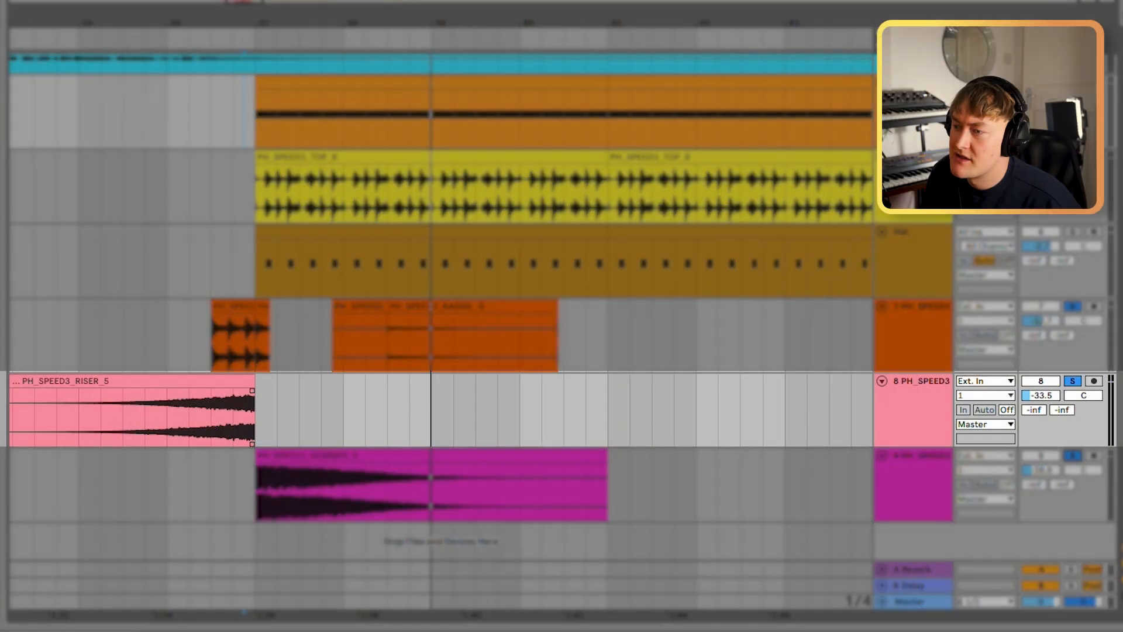
Play the soloed ragga effect clips on track 7 leading into bar 57
click(167, 416)
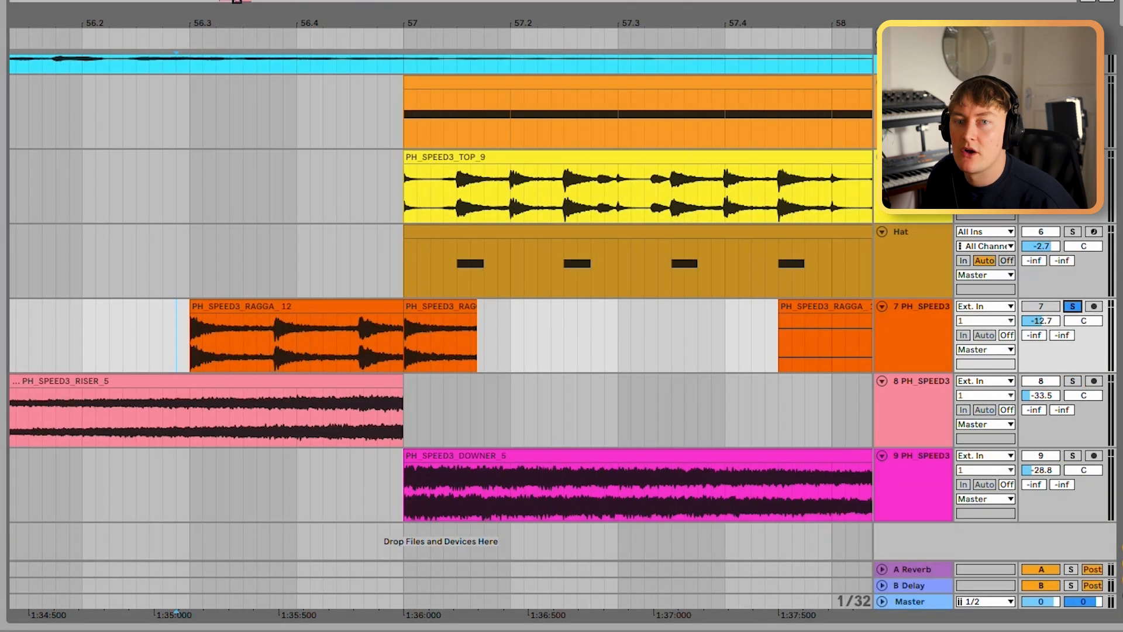
key(space)
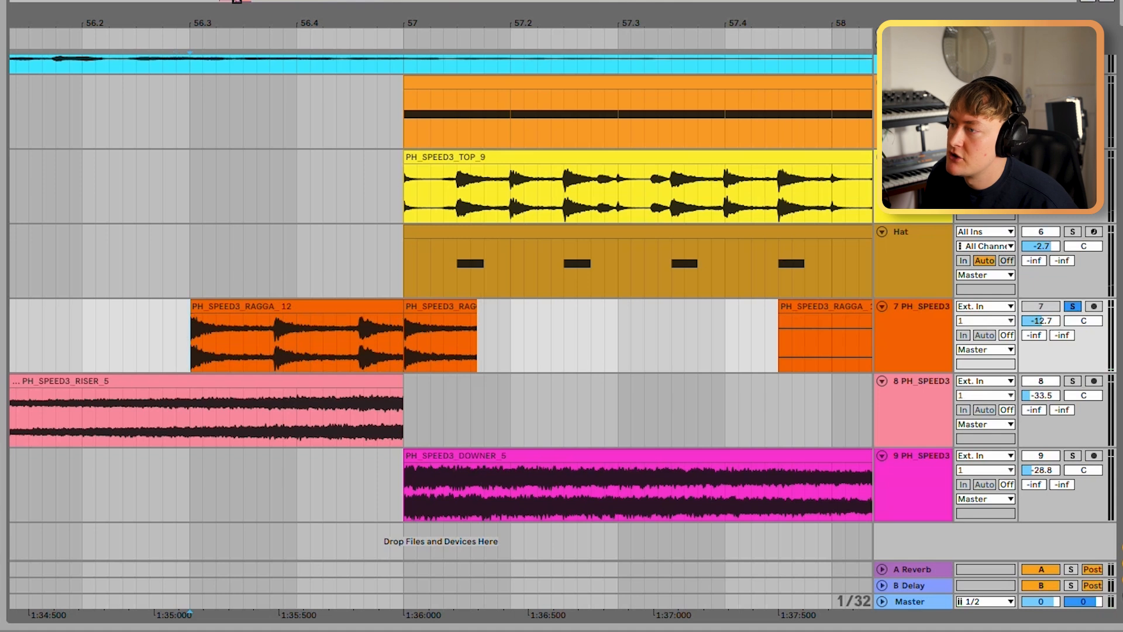
Try extending the PH_SPEED3_RAGGA_12 clip past bar 57 over the following clip, play it, and undo the change
drag(403, 306, 404, 306)
drag(404, 306, 644, 307)
click(150, 335)
key(space)
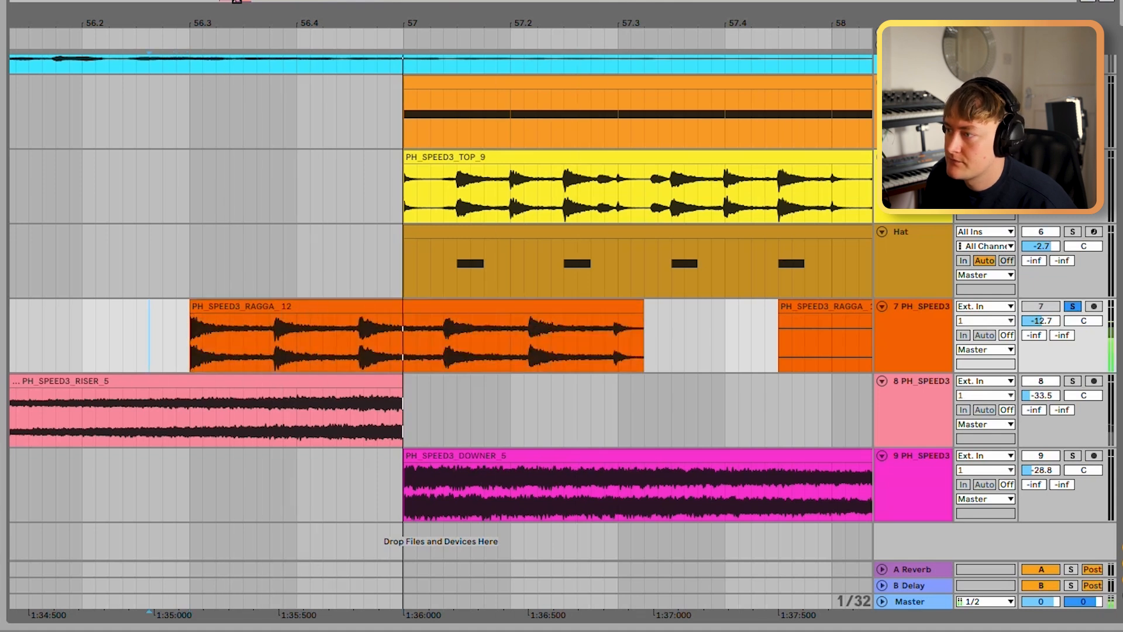
key(ctrl+z)
key(space)
Highlight the short section before bar 57 and the surrounding PH_SPEED3_RAGGA_12 chops on track 7 to review how they are cut
drag(403, 343, 391, 343)
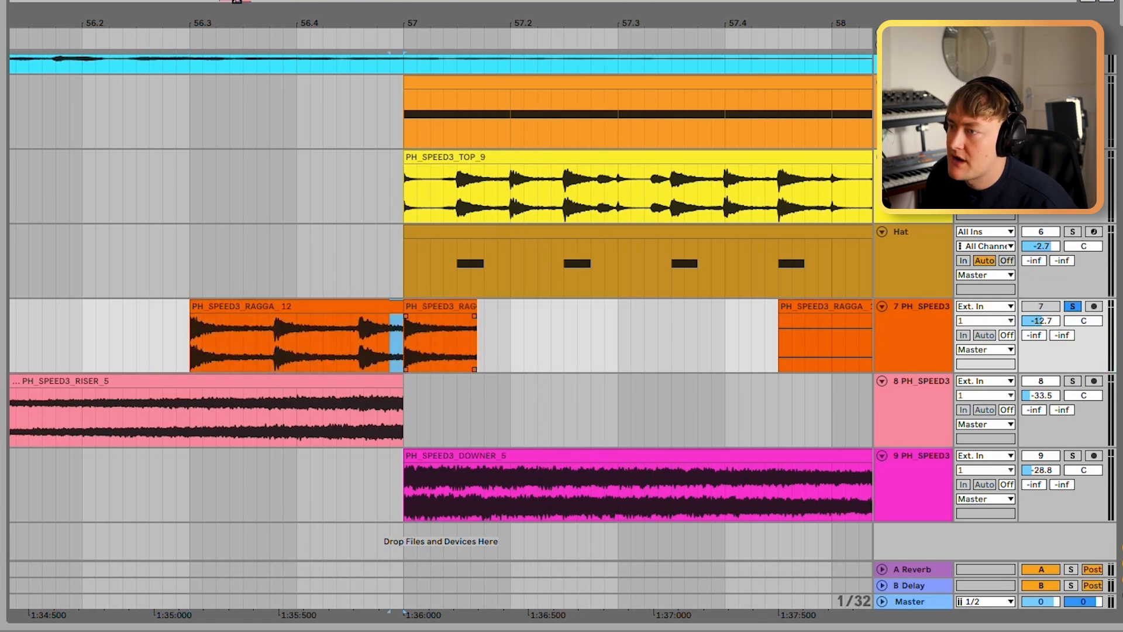
drag(191, 343, 270, 343)
mouse_move(476, 307)
mouse_down()
mouse_move(497, 306)
mouse_move(323, 343)
mouse_move(229, 344)
mouse_up()
click(310, 343)
key(space)
scroll(229, 344, up, 4)
scroll(230, 343, down, 4)
Play the PH_SPEED3_RISER_5 and PH_SPEED3_DOWNER_5 transition across bar 57 with the other tracks unsoloed
click(1041, 381)
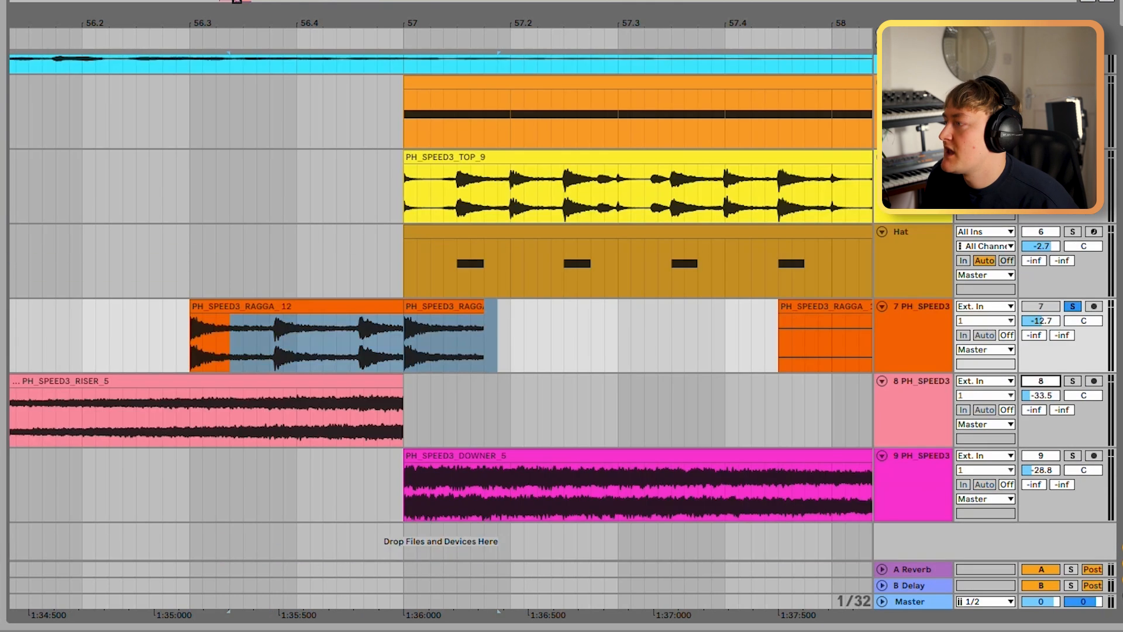
scroll(308, 375, down, 5)
click(283, 413)
key(space)
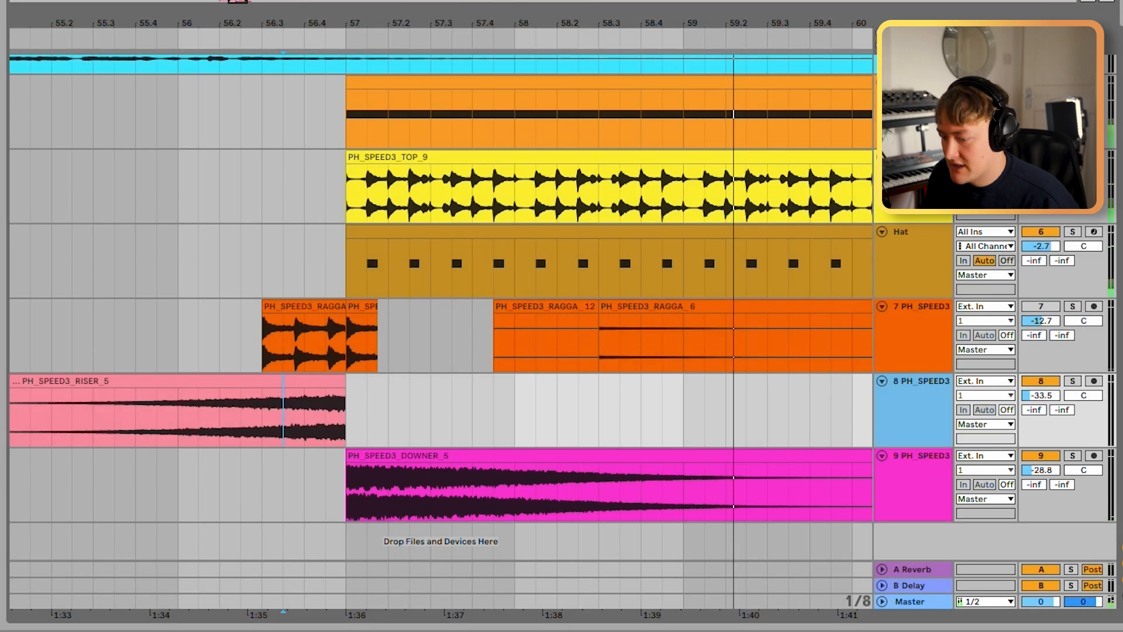
Group the riser and downer tracks and add Kickstart 2 to the group
shift+click(908, 471)
right_click(908, 471)
click(947, 244)
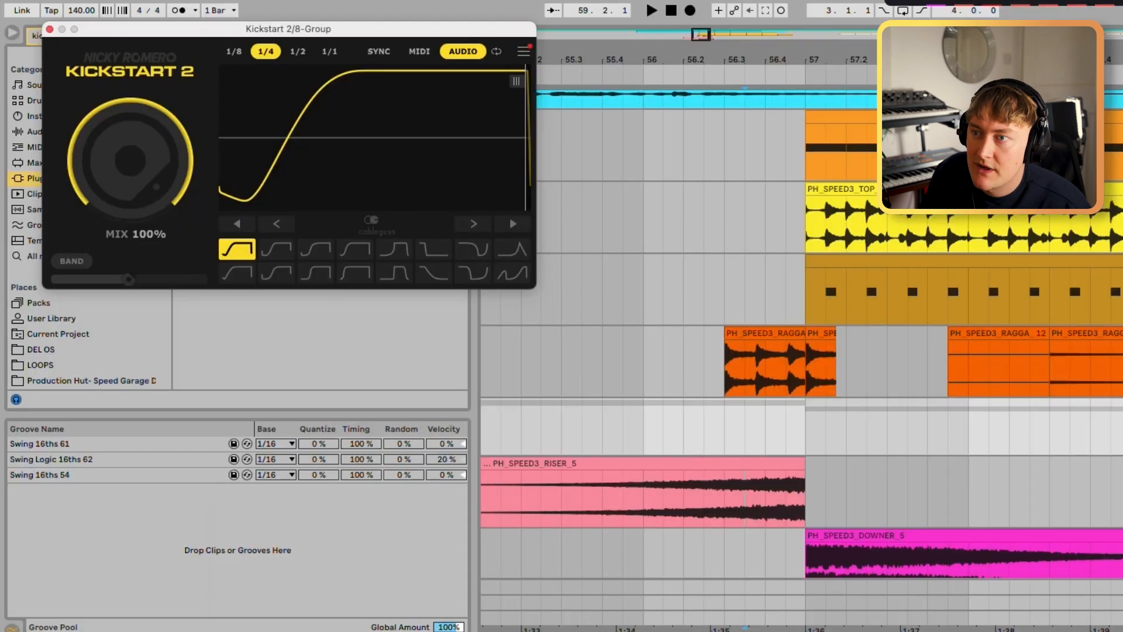
Lengthen the group's Kickstart 2 ducking curve using the third curve shape, set the mix to 72%, and play the transition
drag(363, 146, 430, 146)
key(space)
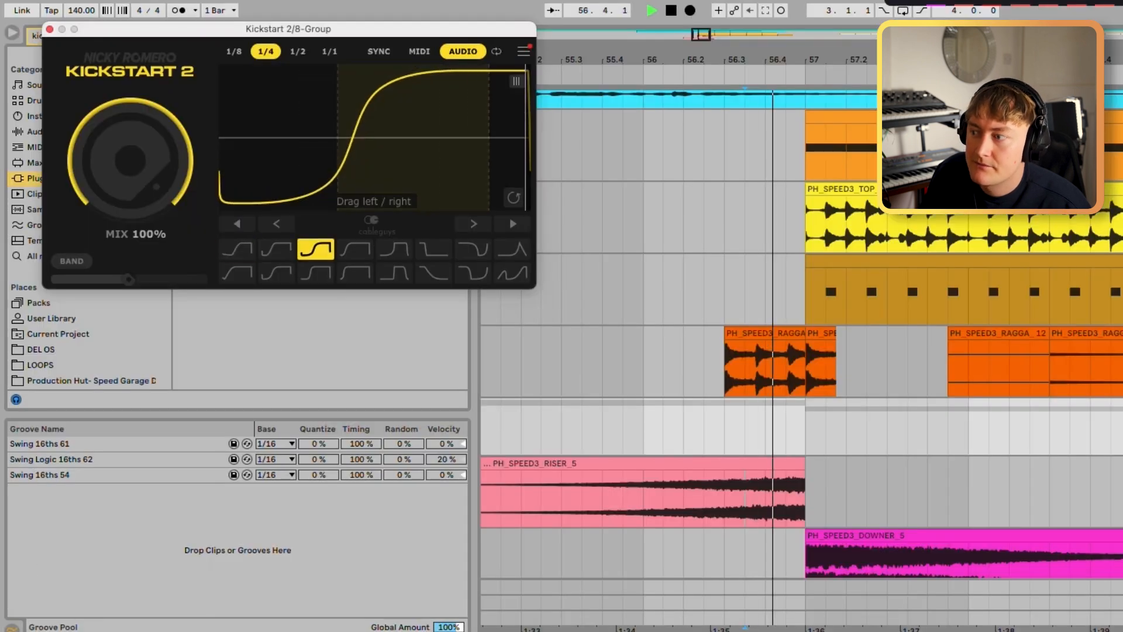
drag(130, 161, 130, 199)
drag(374, 140, 414, 140)
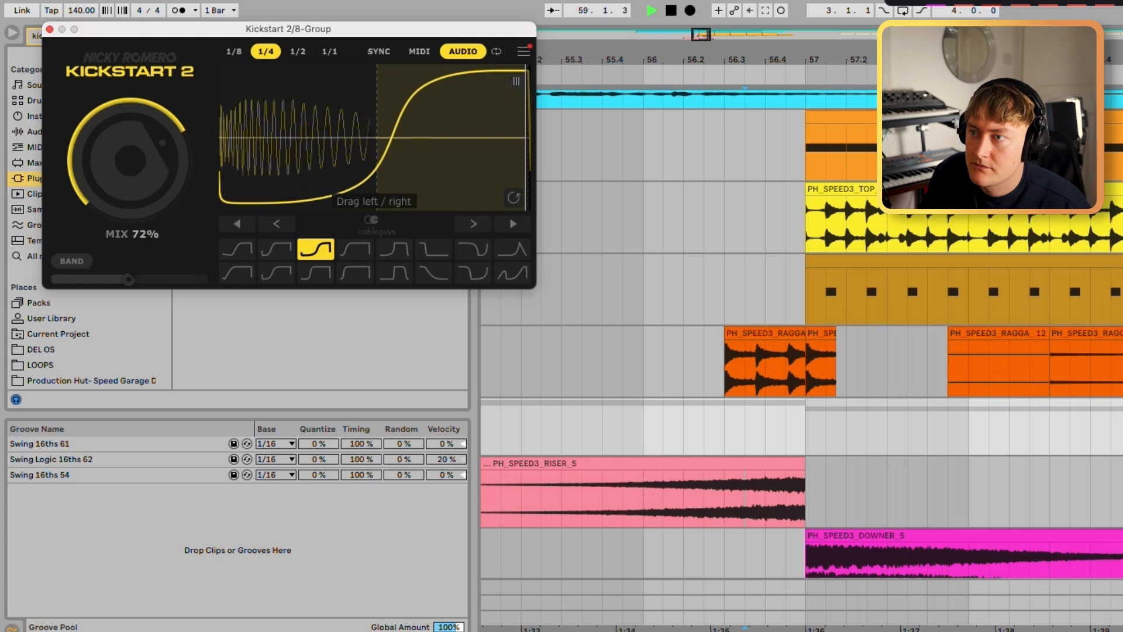
key(space)
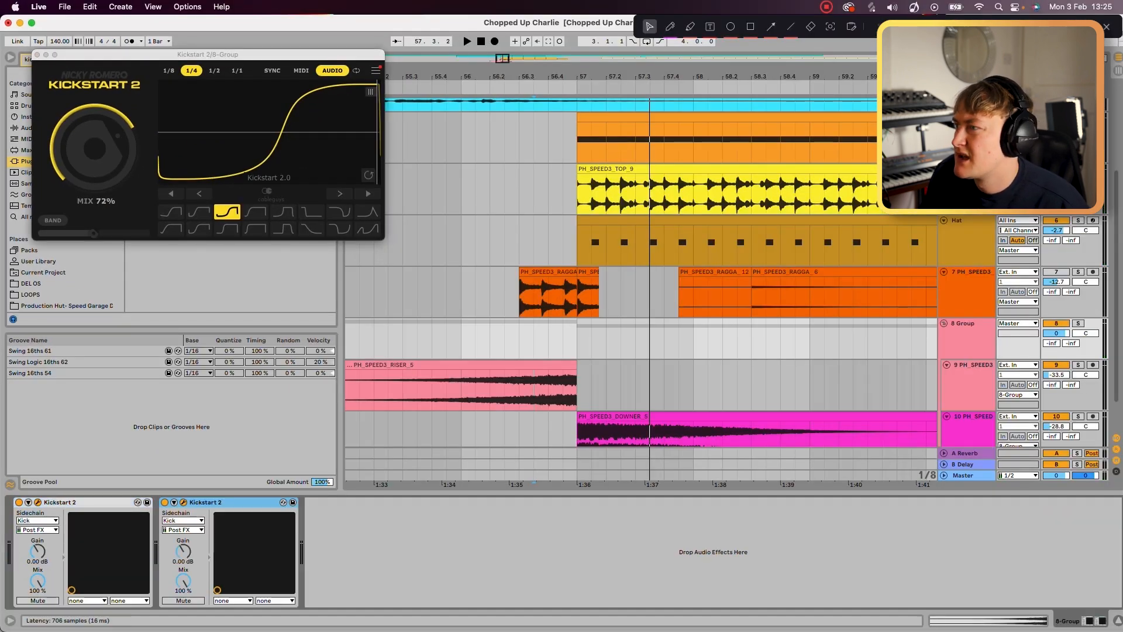
Play the Serum bass from beat 56.4 with Kickstart 2 on it, delete that Kickstart 2 device, and play the section again
scroll(548, 234, up, 3)
click(549, 122)
scroll(549, 122, up, 1)
key(space)
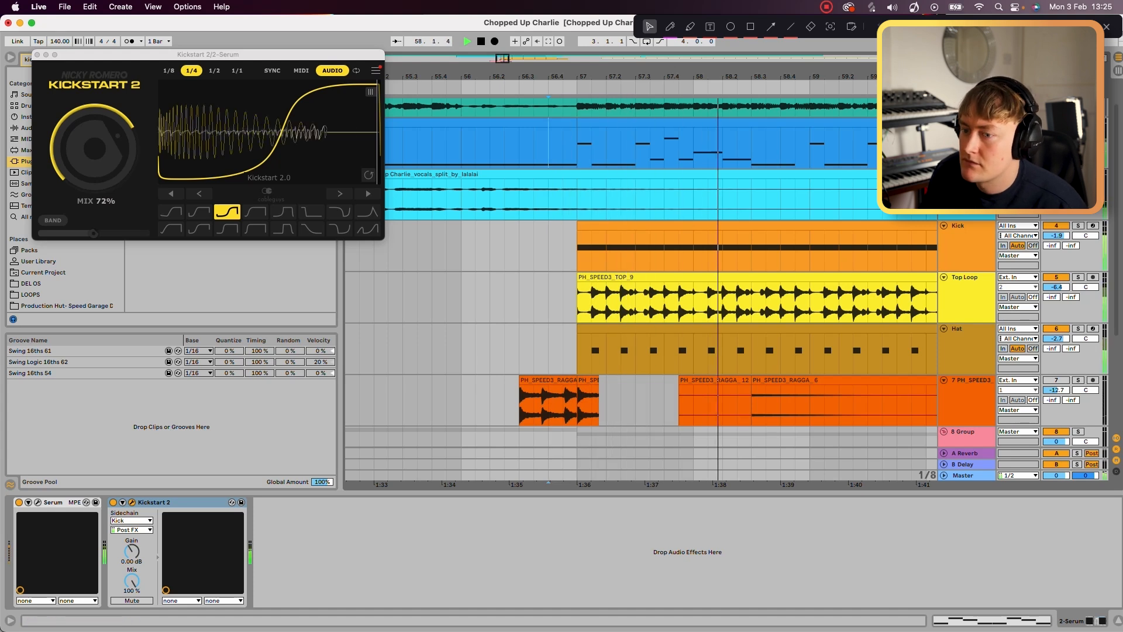
key(space)
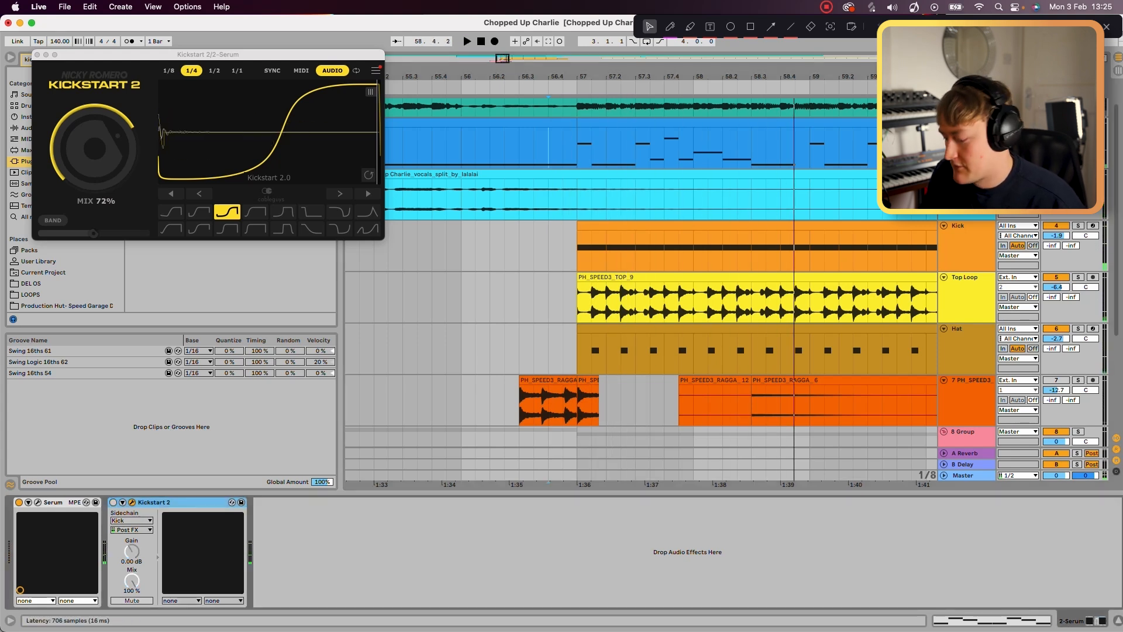
key(Delete)
key(space)
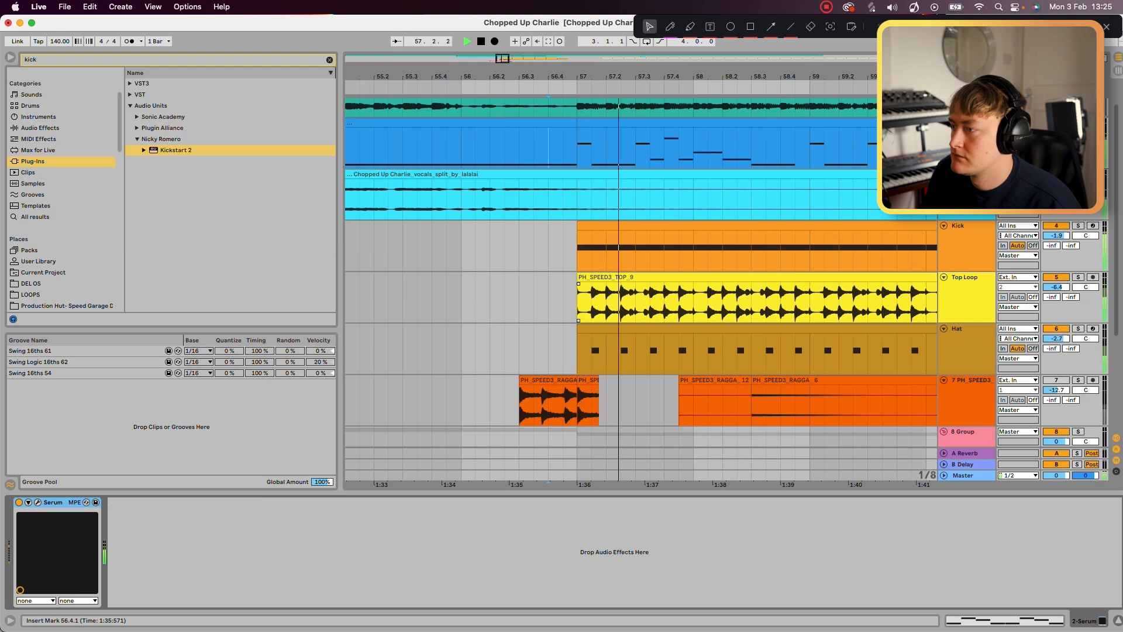